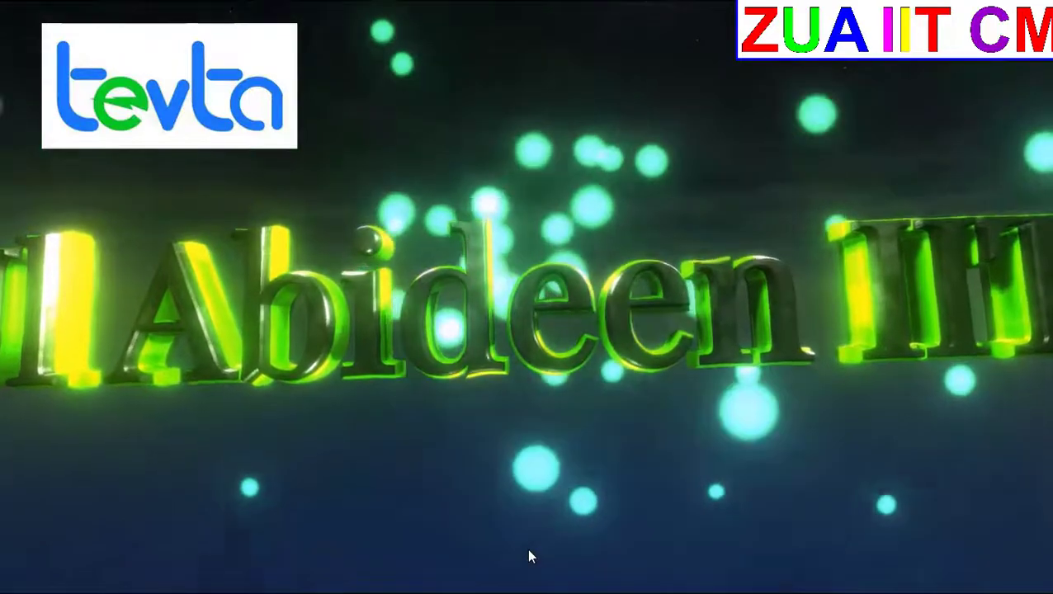
Browse the Design tab's Variants menu and close it without changing anything
mouse_move(530, 551)
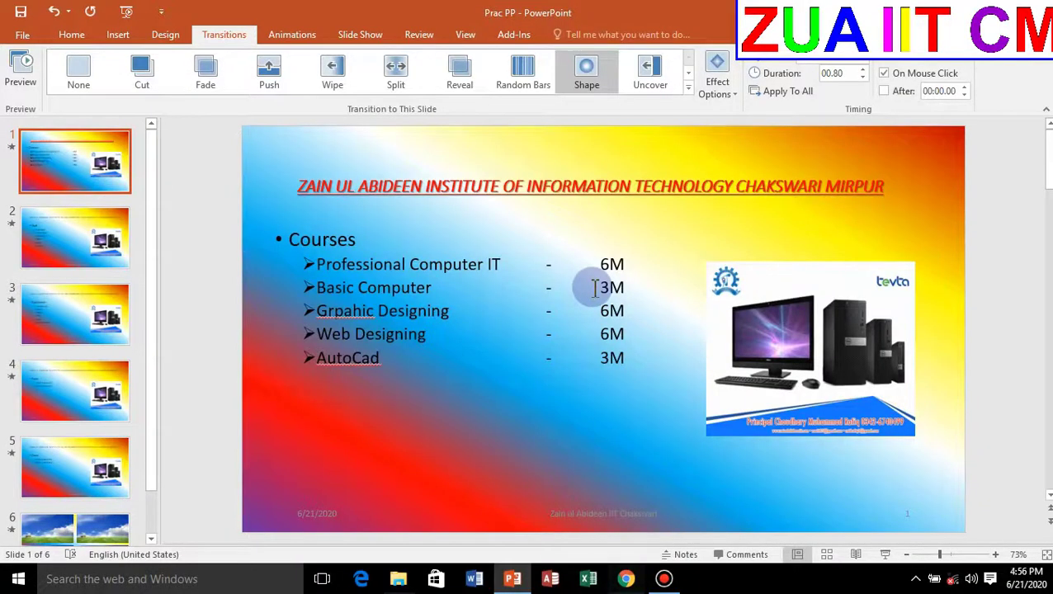
click(166, 38)
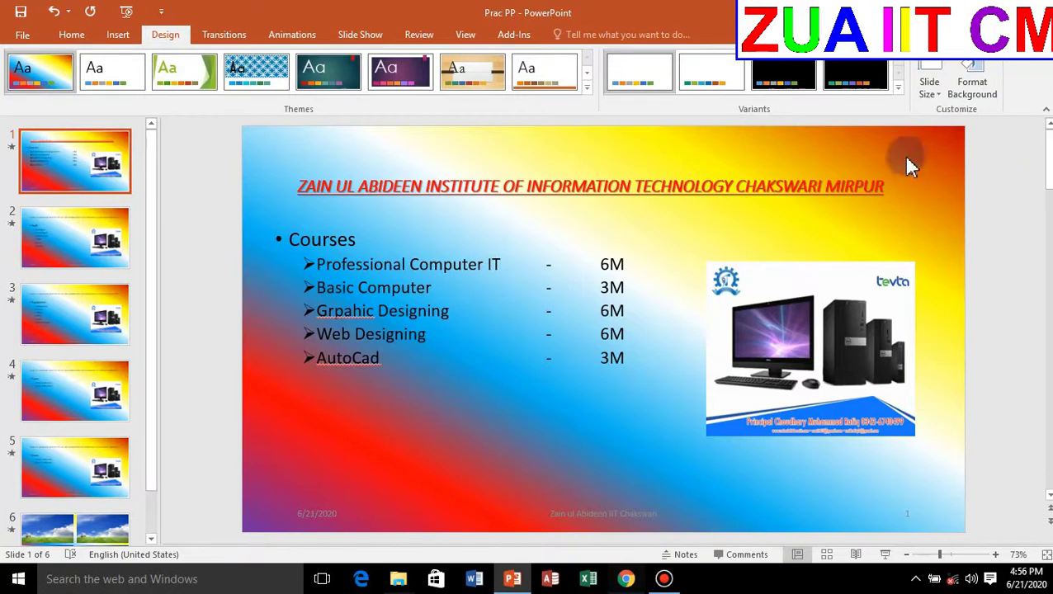
click(899, 87)
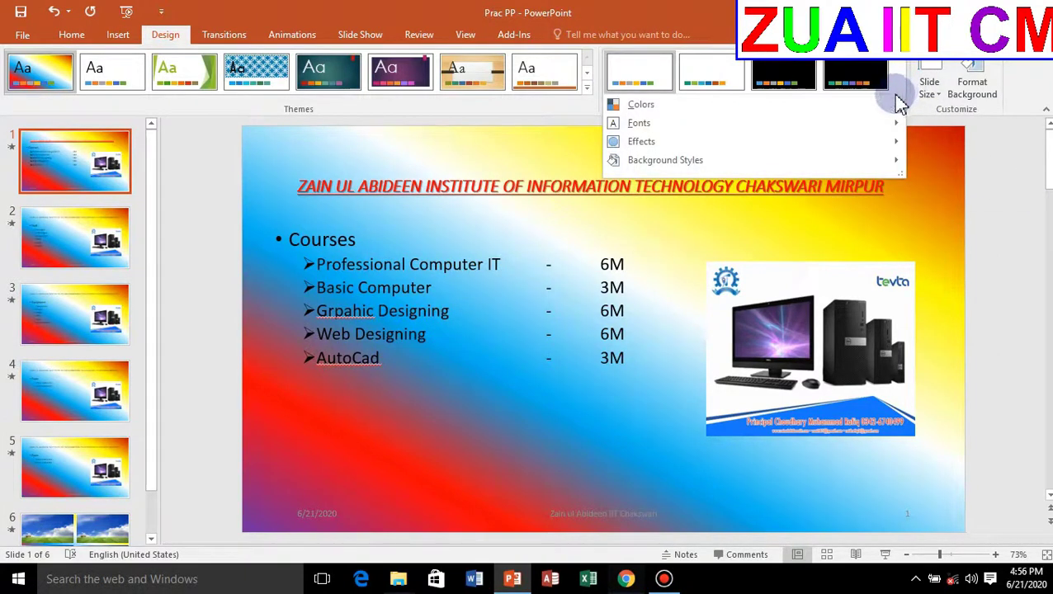
mouse_move(616, 113)
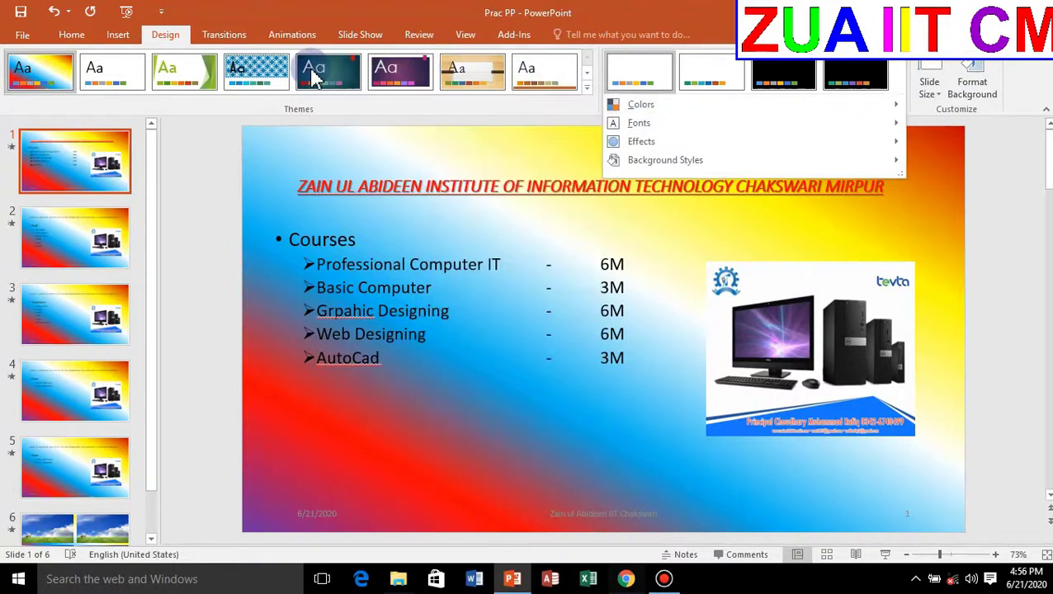
click(322, 69)
Apply the orange theme to all slides and preview its font sets: Cambria, Arial, Franklin Gothic
click(326, 74)
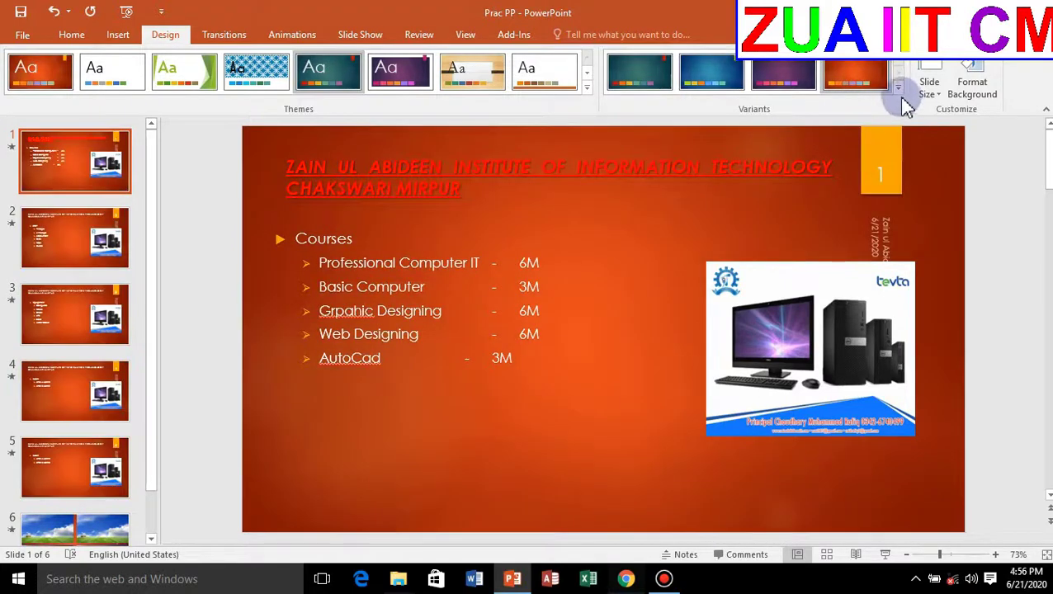
click(899, 93)
mouse_move(658, 104)
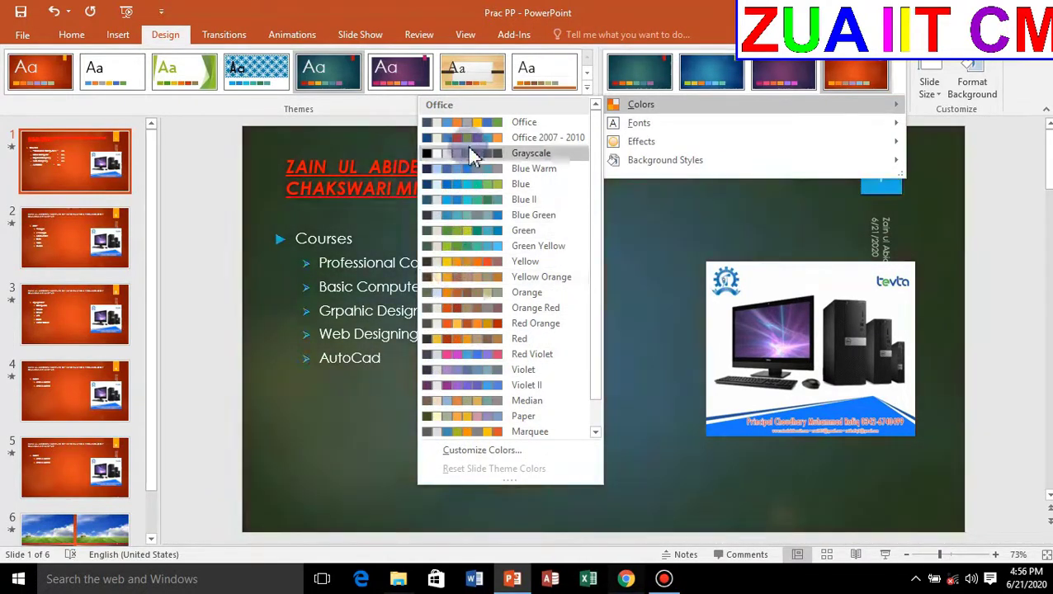
mouse_move(640, 124)
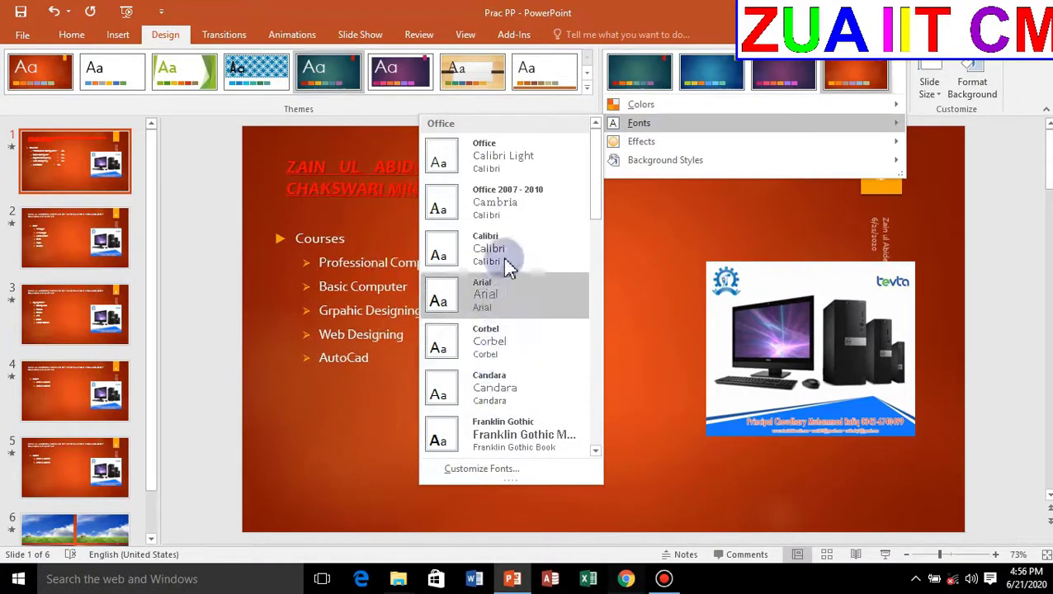
Cancel Customize Fonts, close Format Background, and undo twice to restore the original gradient design
click(473, 478)
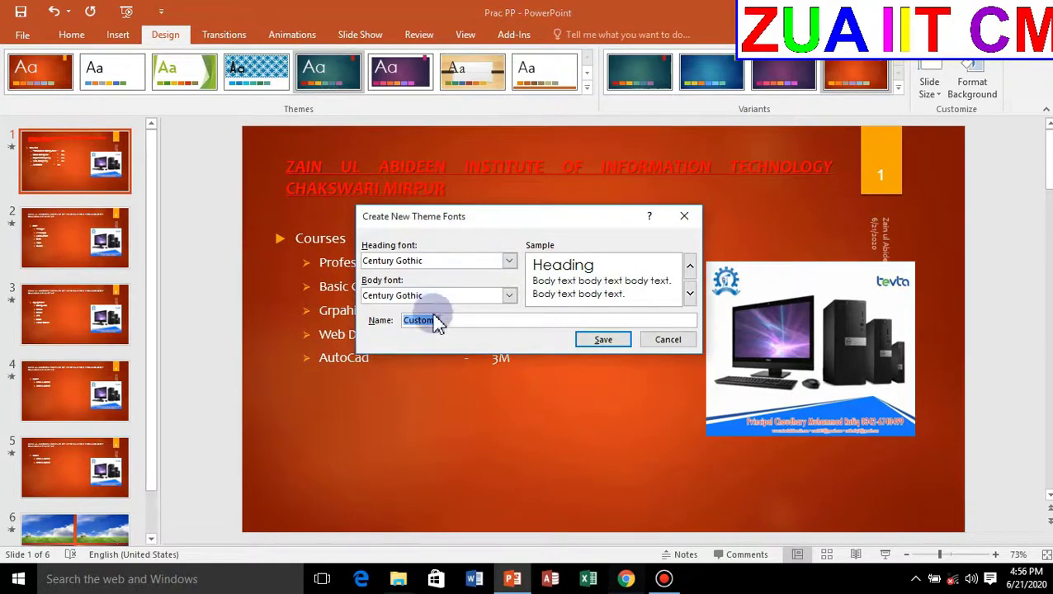
click(668, 341)
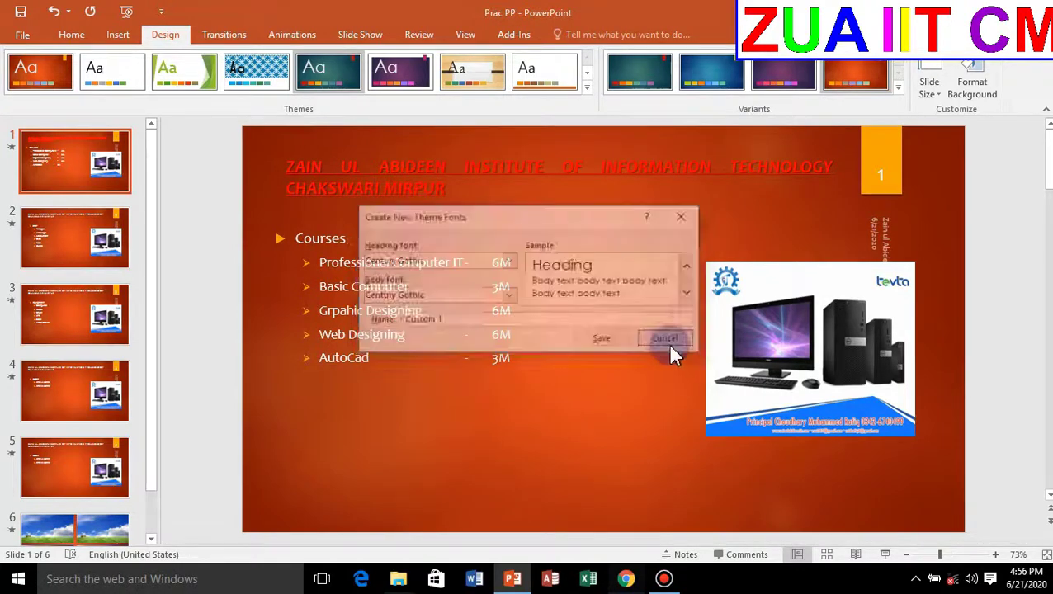
click(898, 89)
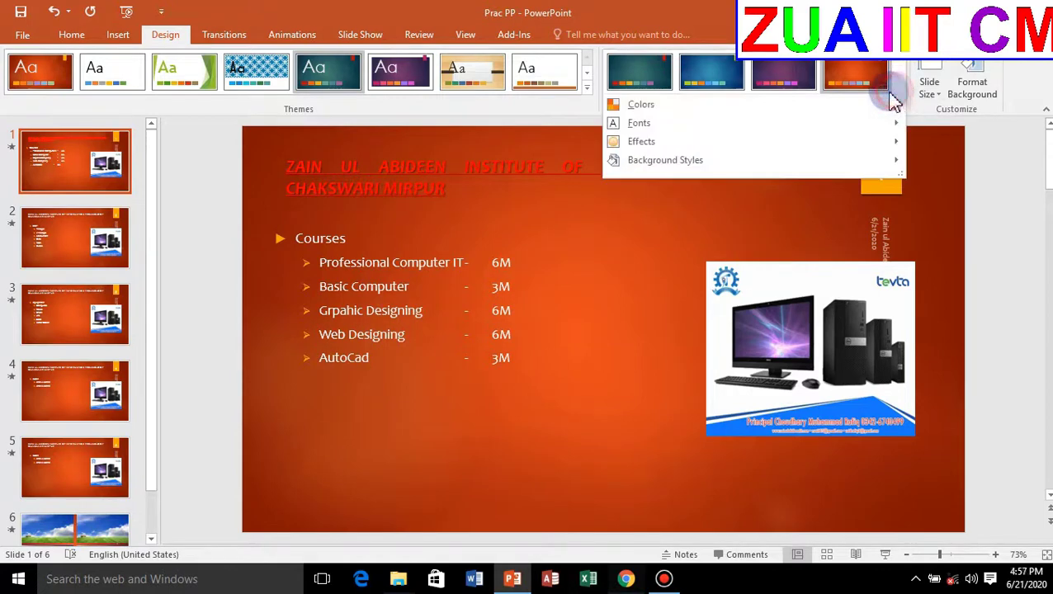
mouse_move(631, 142)
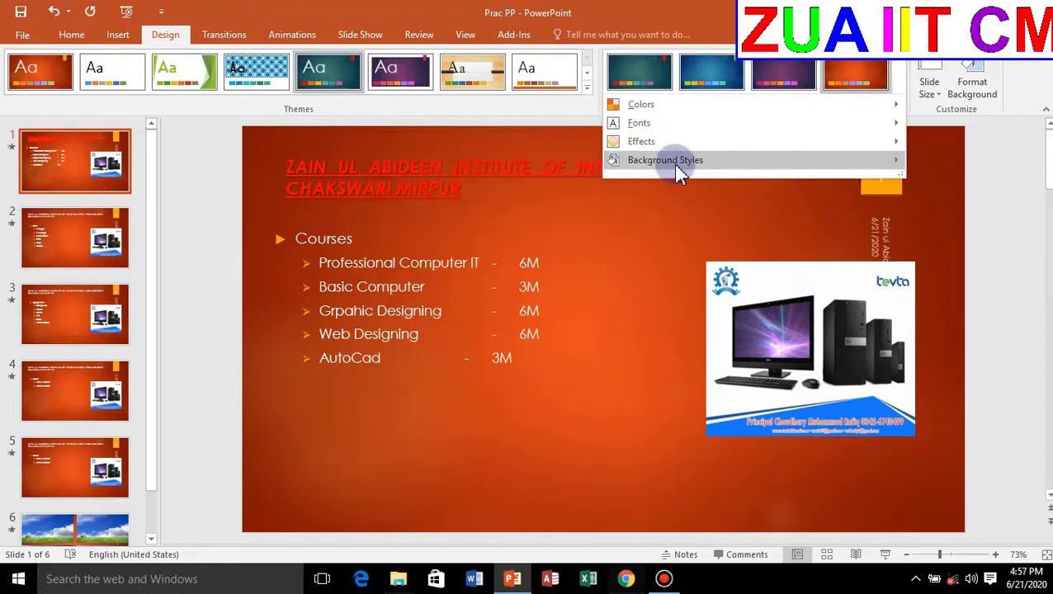
click(675, 166)
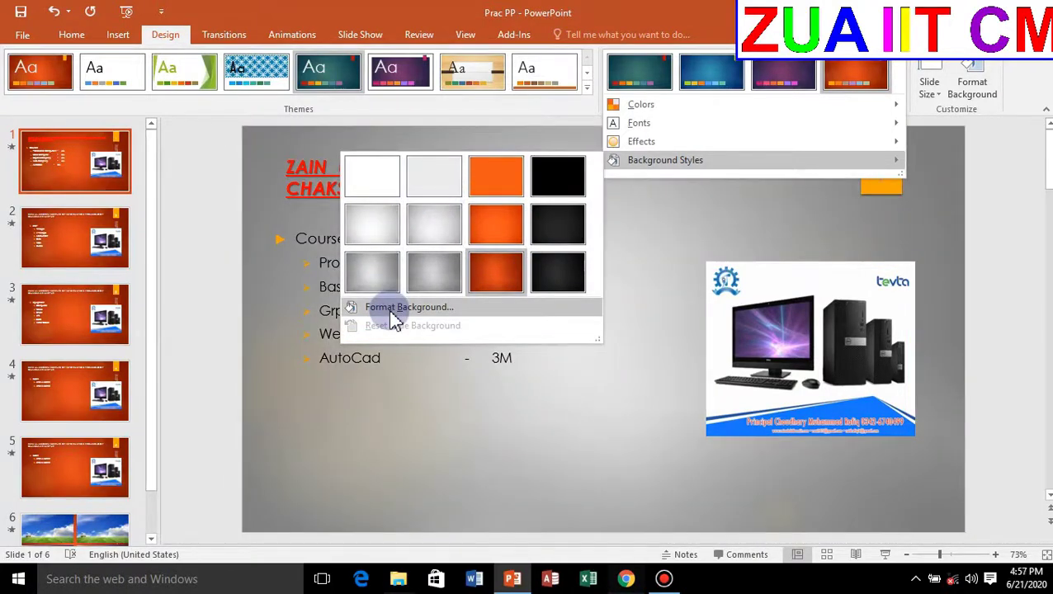
click(396, 308)
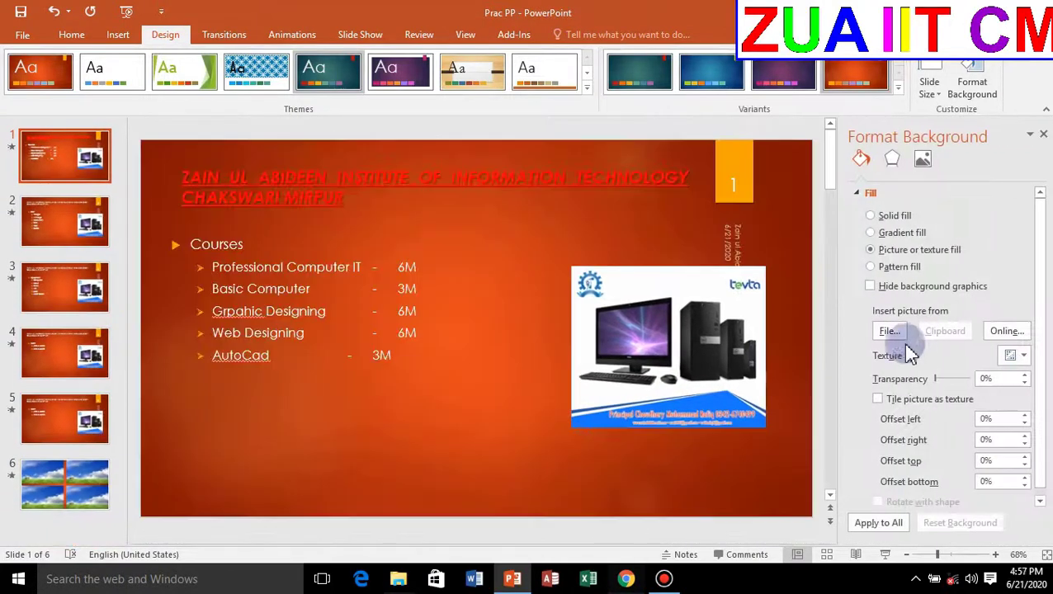
click(1043, 135)
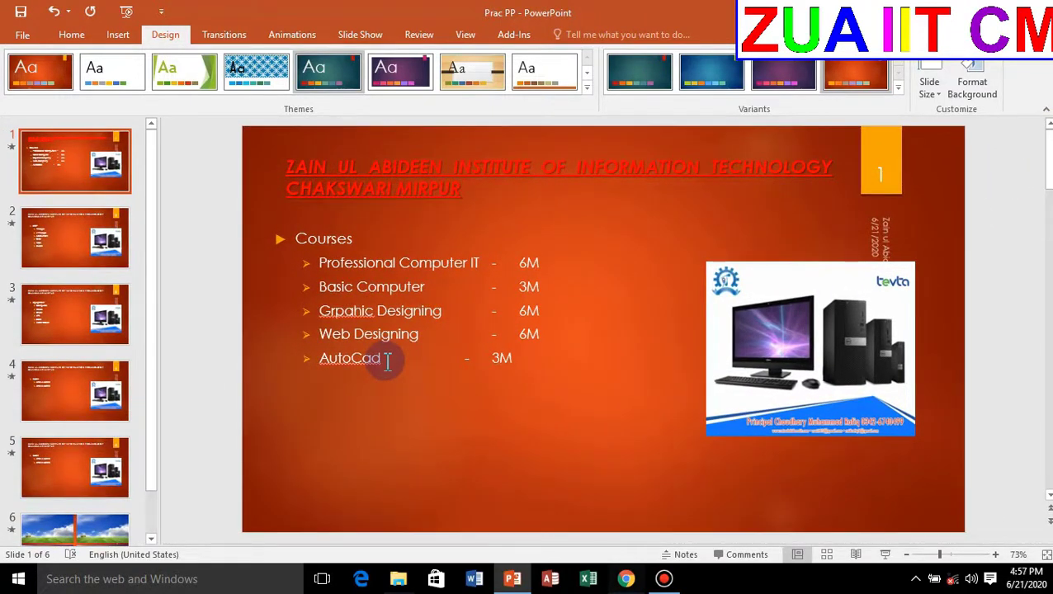
key(ctrl+z)
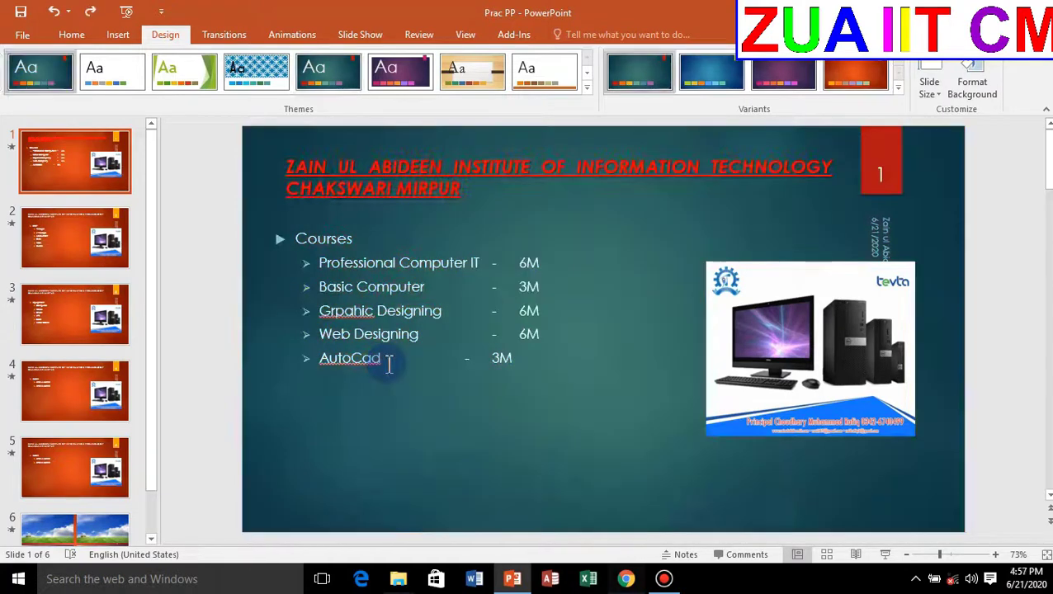
key(ctrl+z)
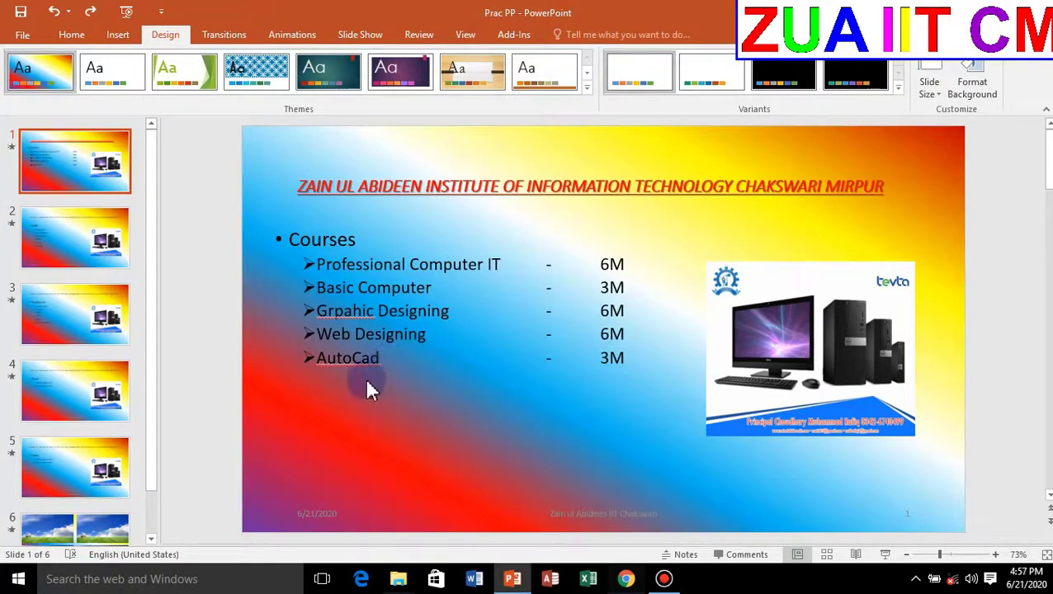
Run the slide show from slide 1 to check the existing transitions
click(222, 37)
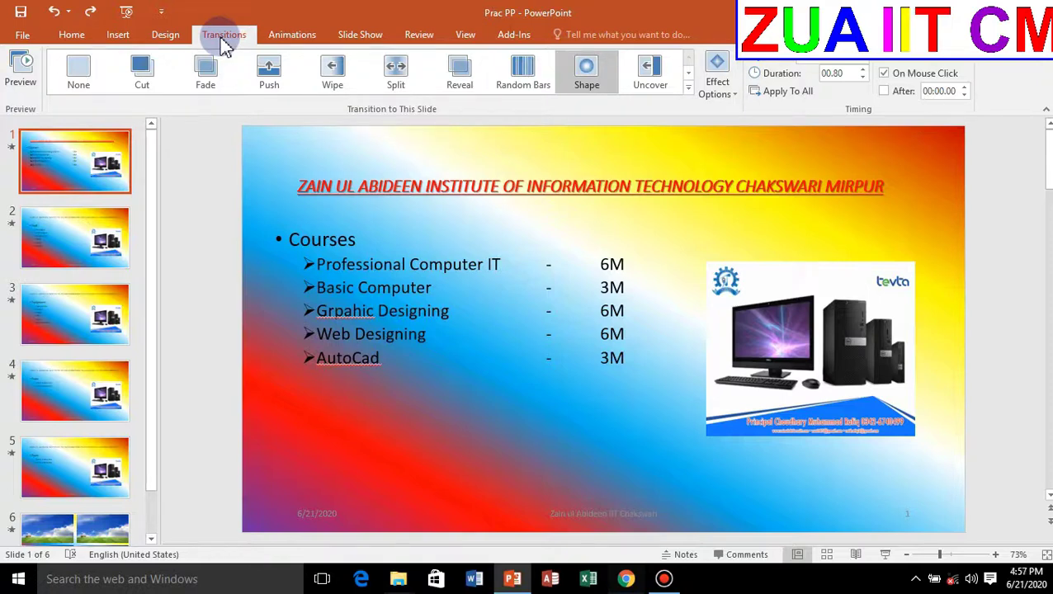
key(F5)
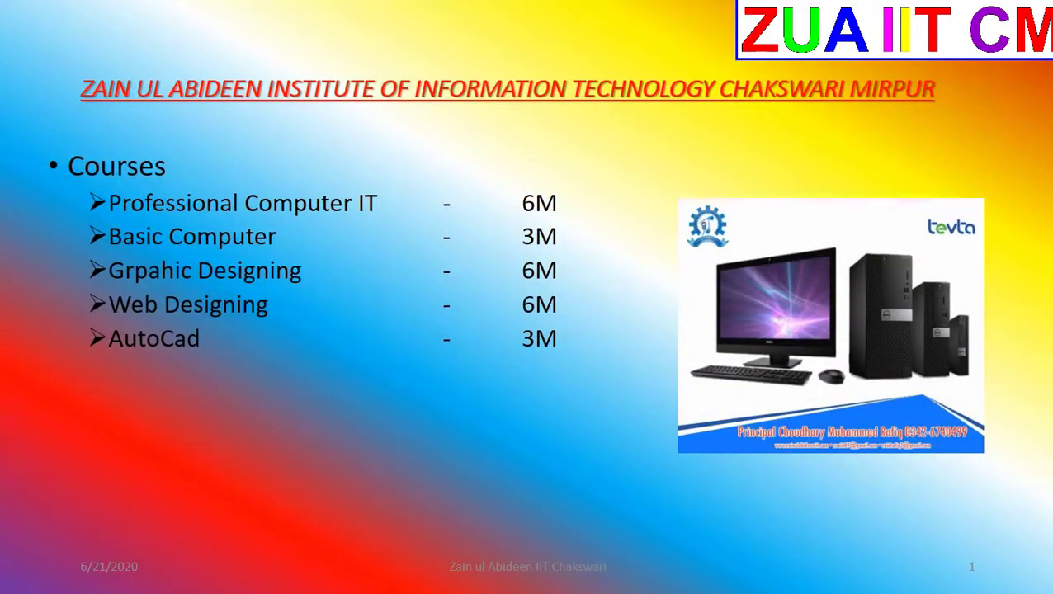
key(Escape)
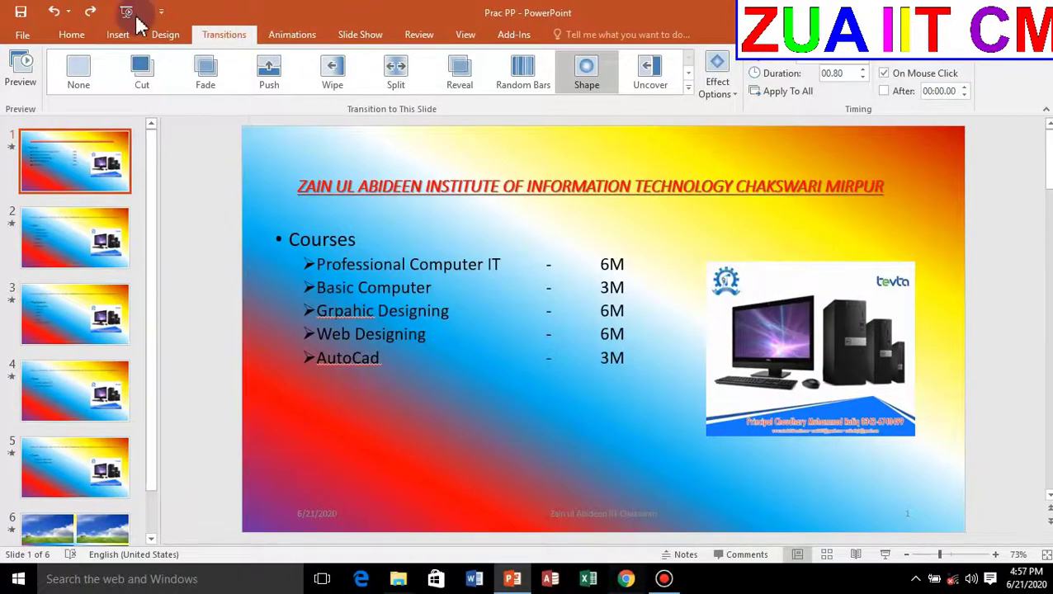
Set the transition to None on slide 1, slide 2 (Staff) and slide 3 (Equipment)
click(82, 68)
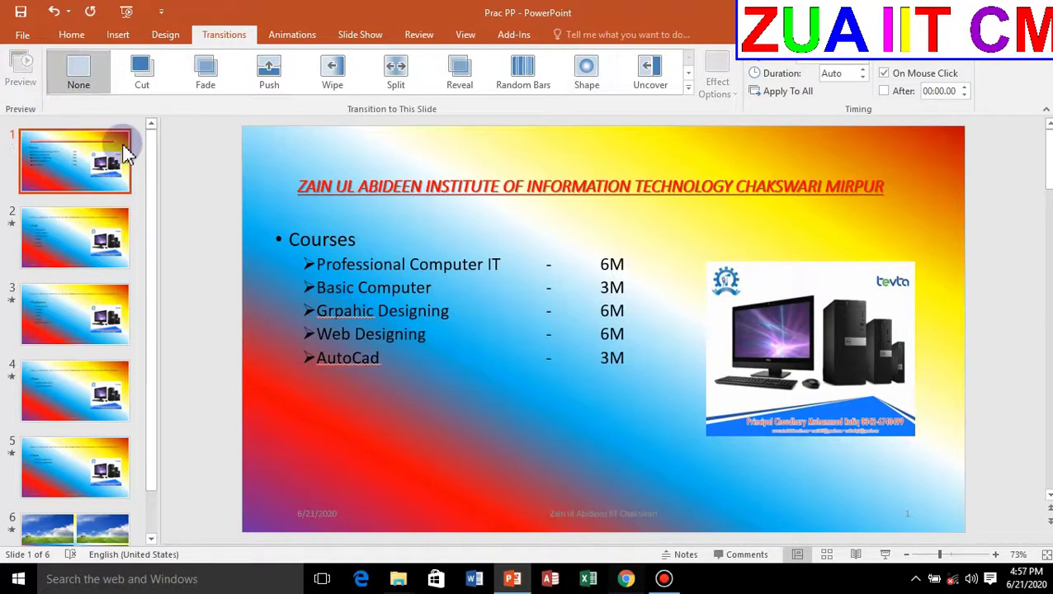
click(71, 239)
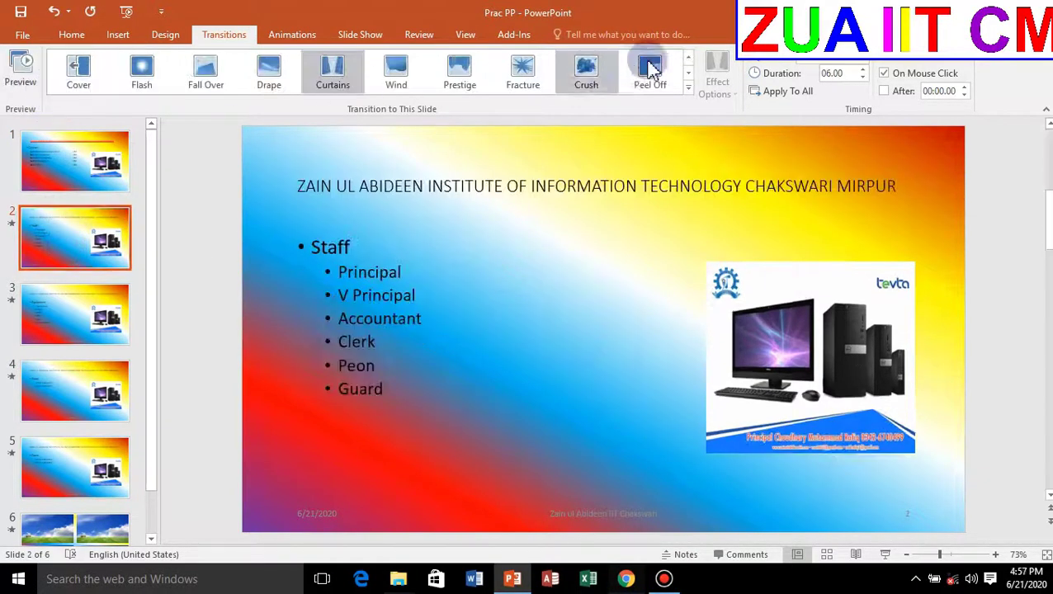
click(690, 60)
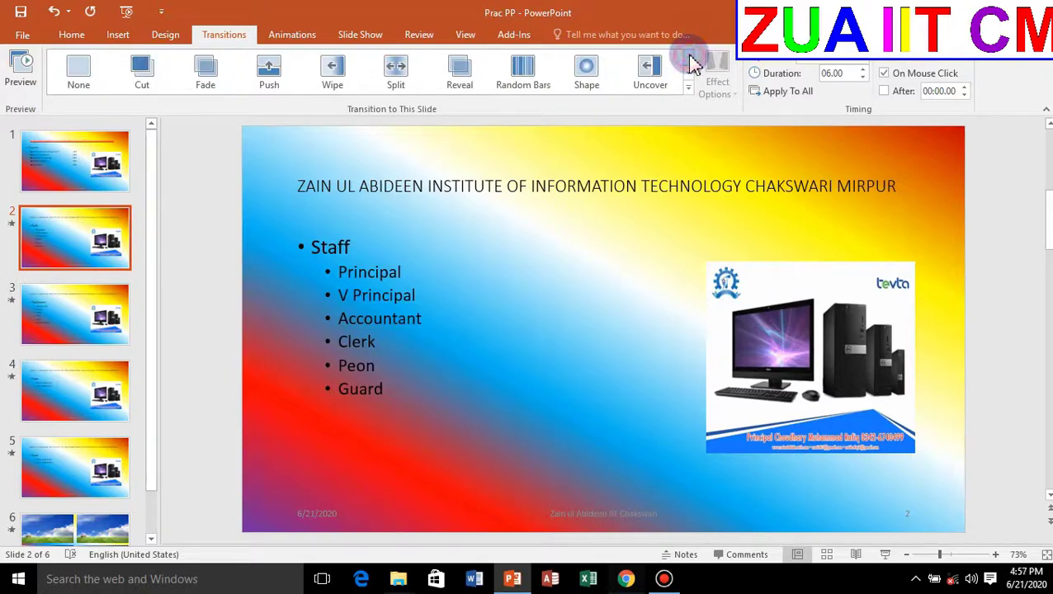
click(82, 68)
click(68, 334)
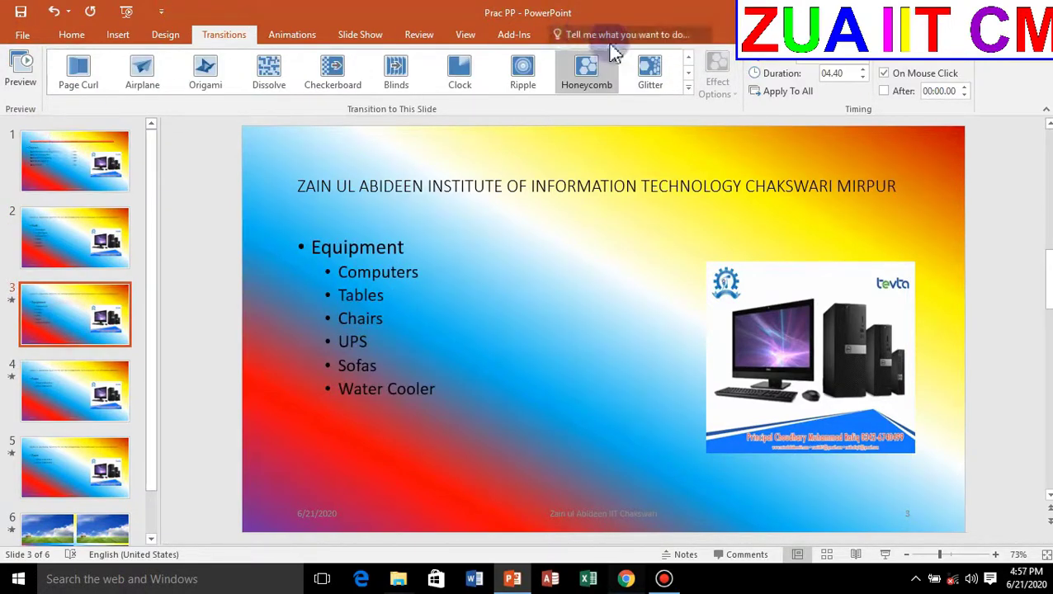
click(692, 61)
click(692, 61)
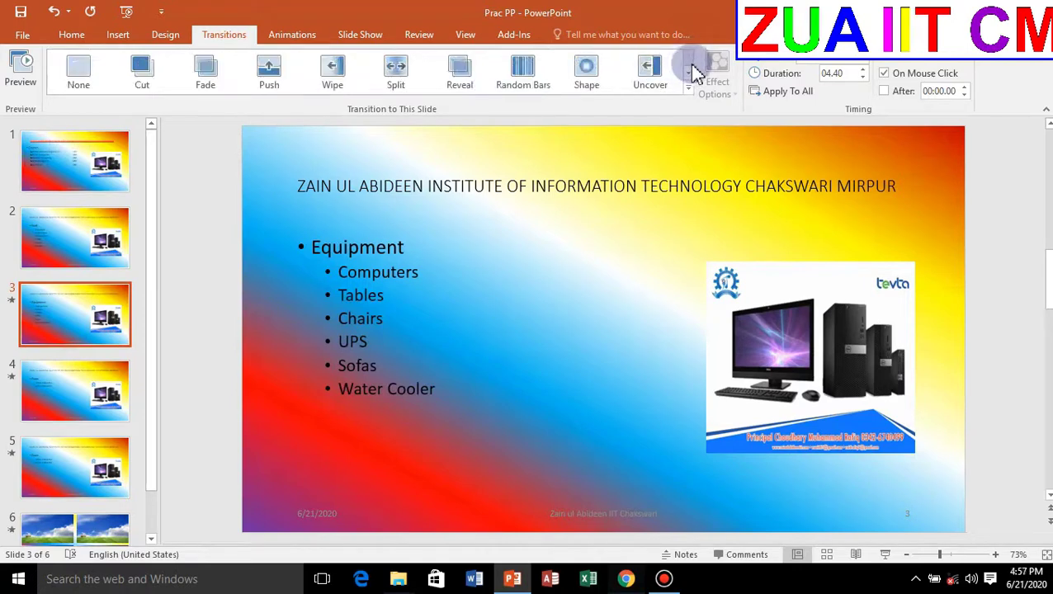
click(79, 70)
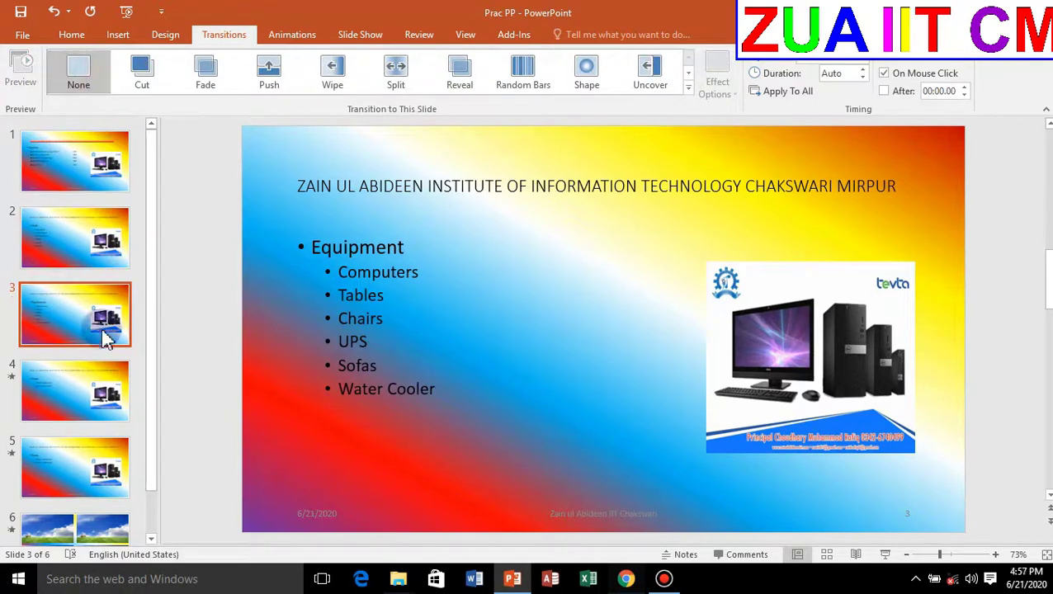
Set the transition to None on slide 4 (Exam) and slide 5, removing Orbit
click(51, 389)
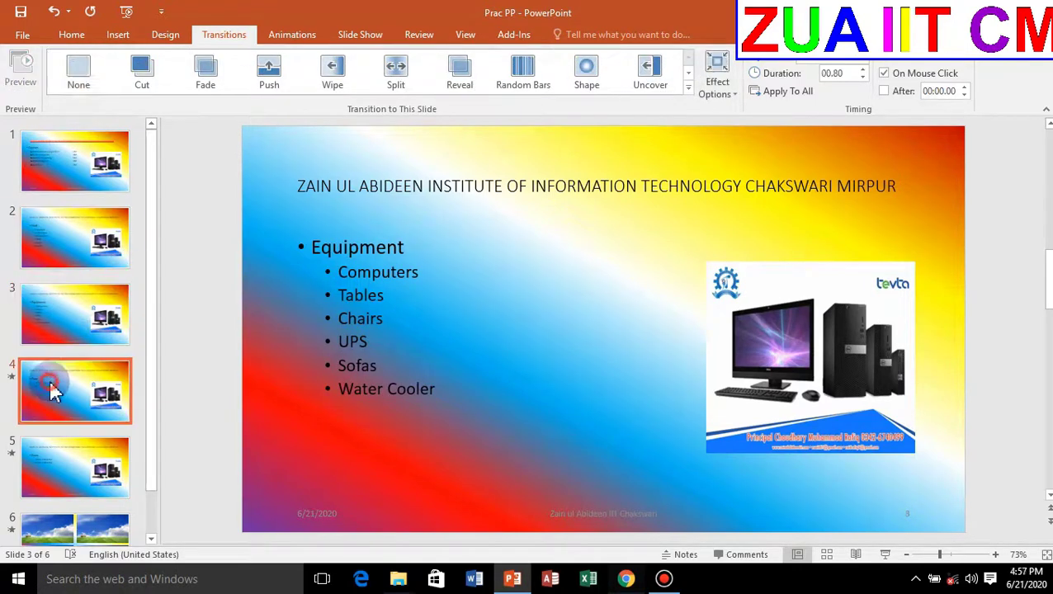
click(689, 60)
click(690, 60)
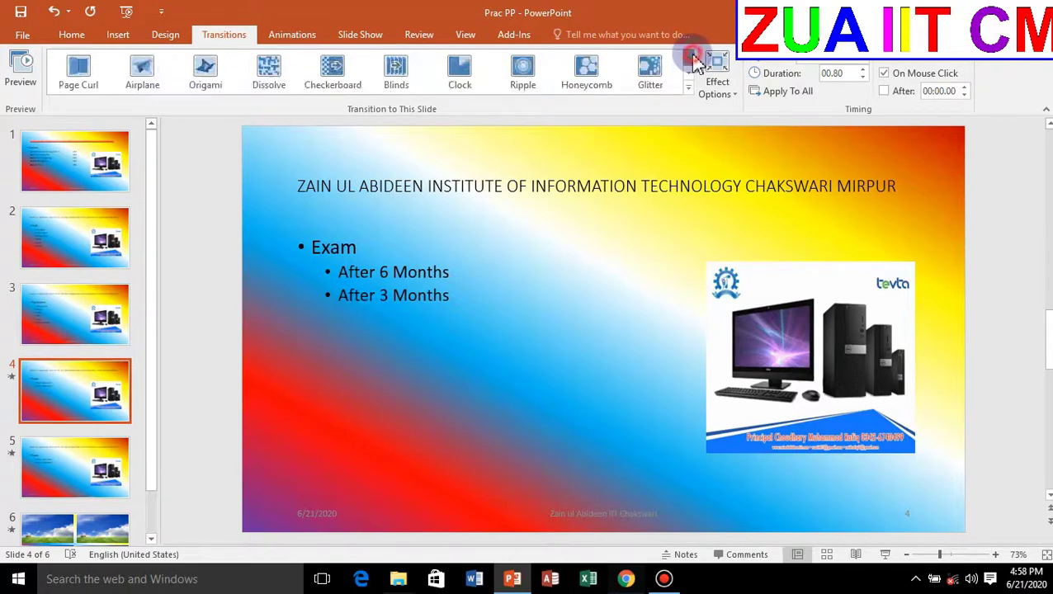
click(690, 60)
click(691, 60)
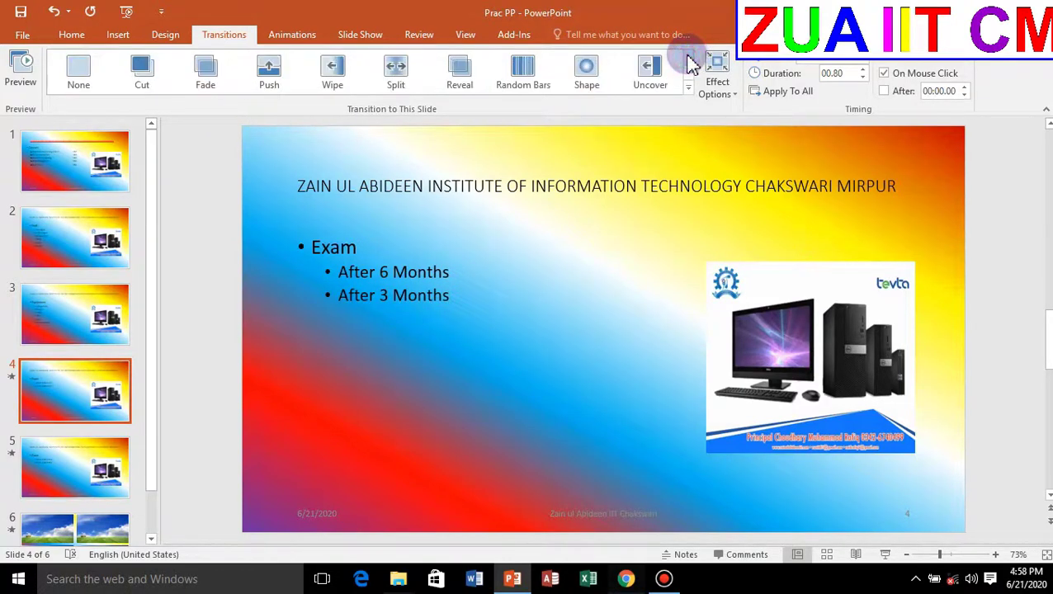
click(86, 70)
click(59, 445)
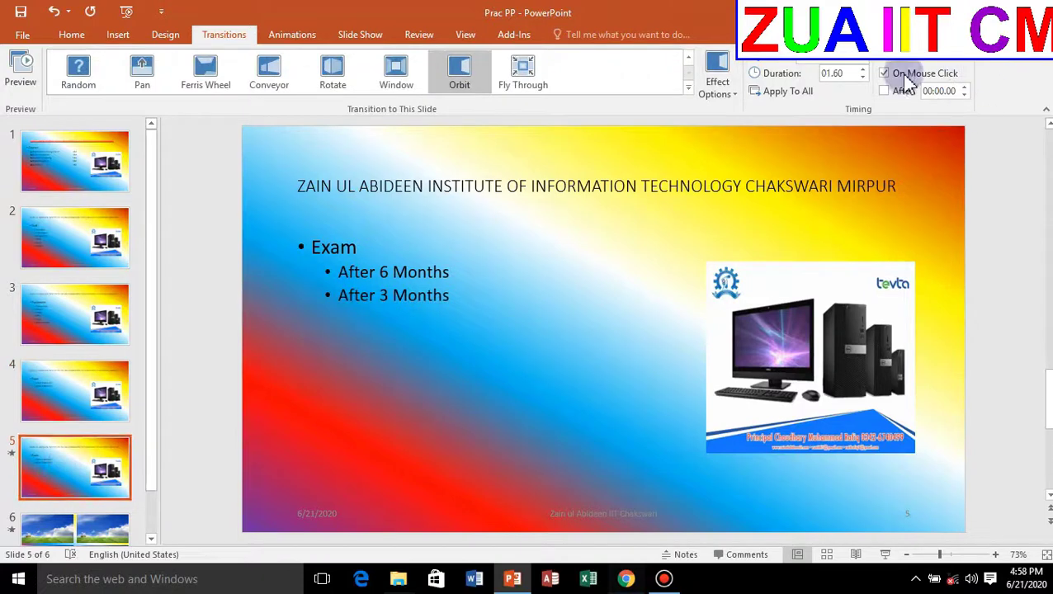
click(690, 60)
click(690, 60)
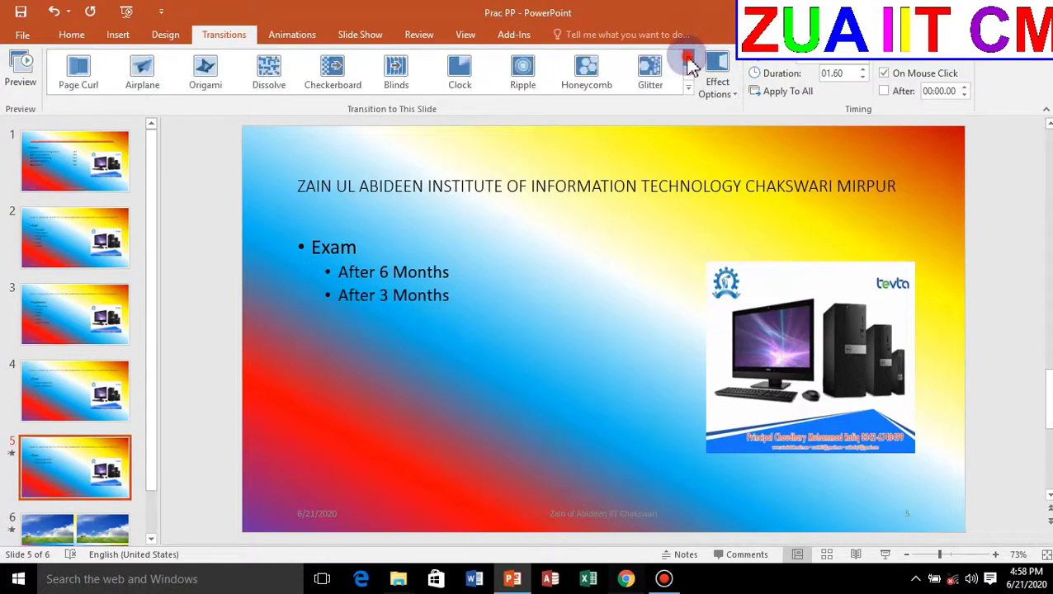
click(690, 60)
click(690, 60)
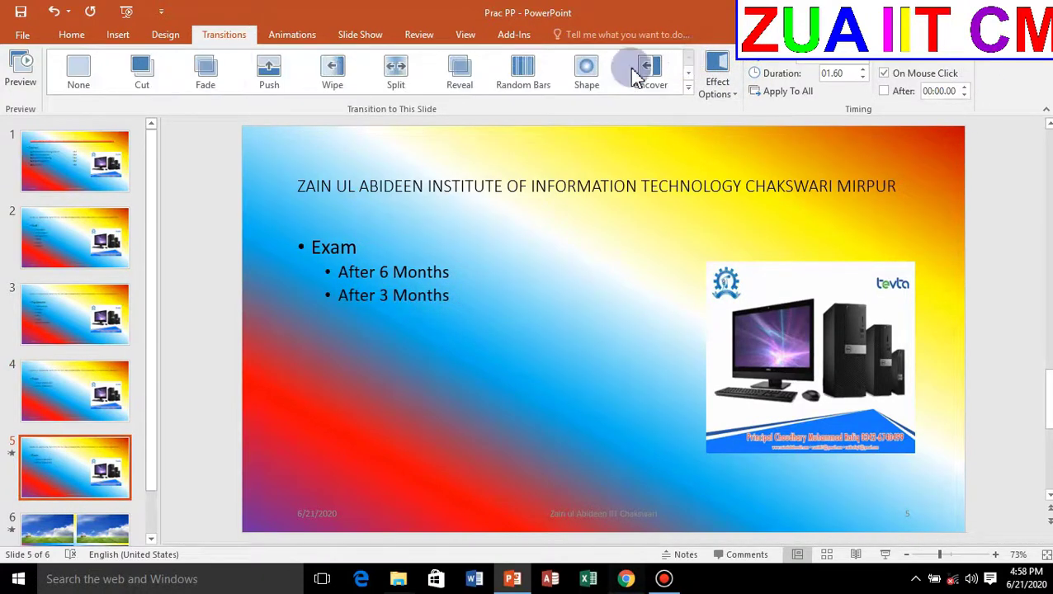
click(77, 72)
Preview slide 1 in a slide show, then give it the Shape transition
click(64, 173)
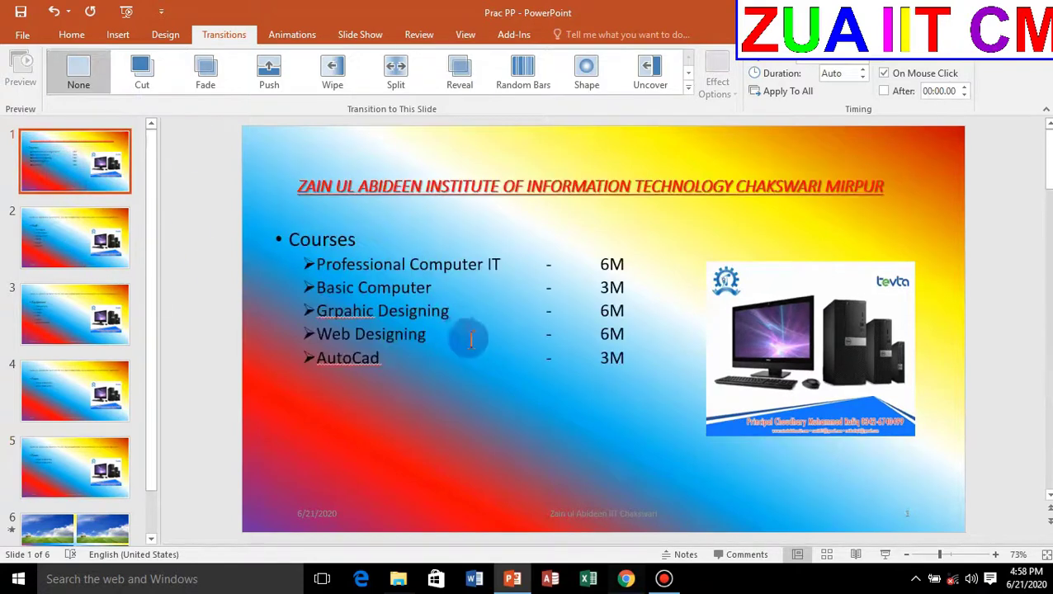
key(F5)
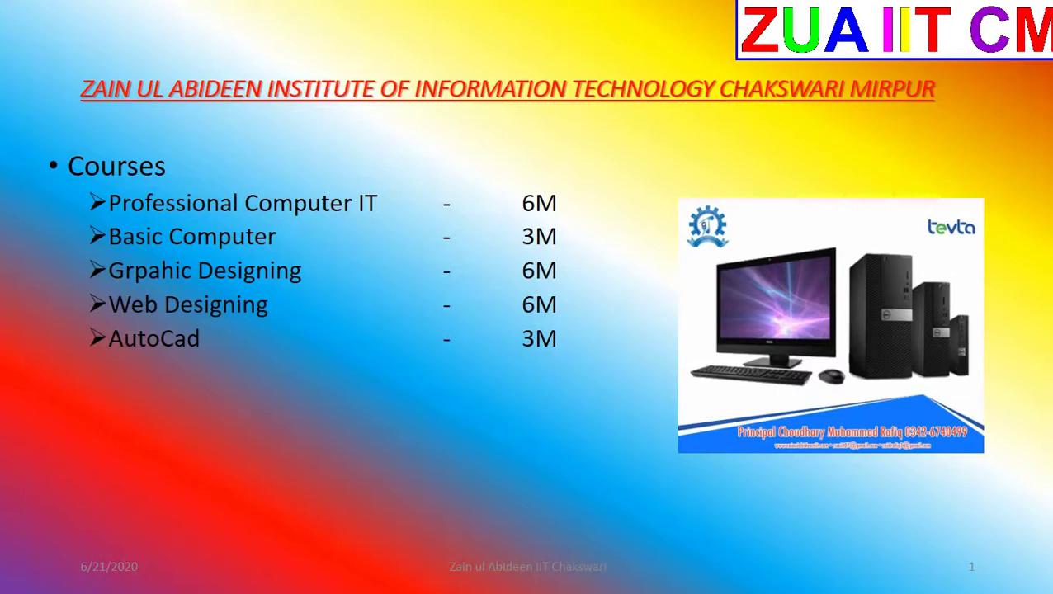
key(Escape)
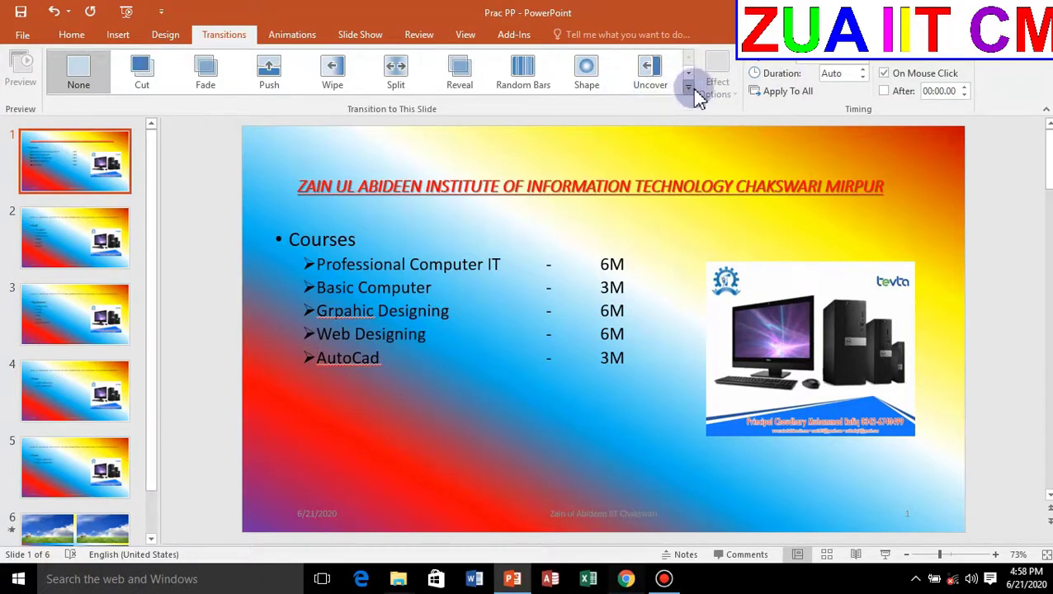
click(582, 70)
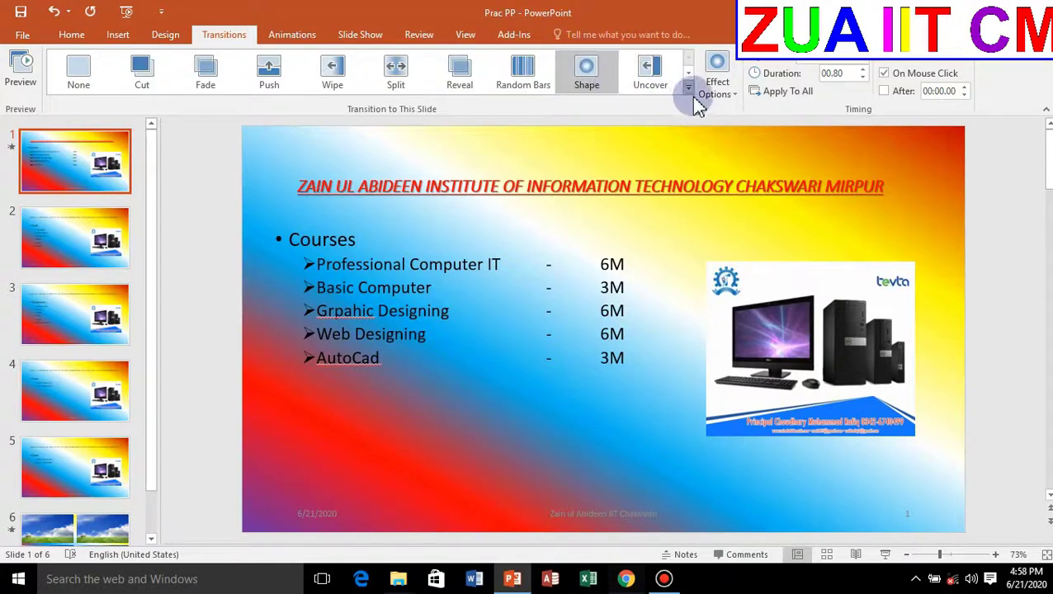
Try the Shape variations Diamond, Plus and In, settling on Out with a 01.20 duration
click(730, 91)
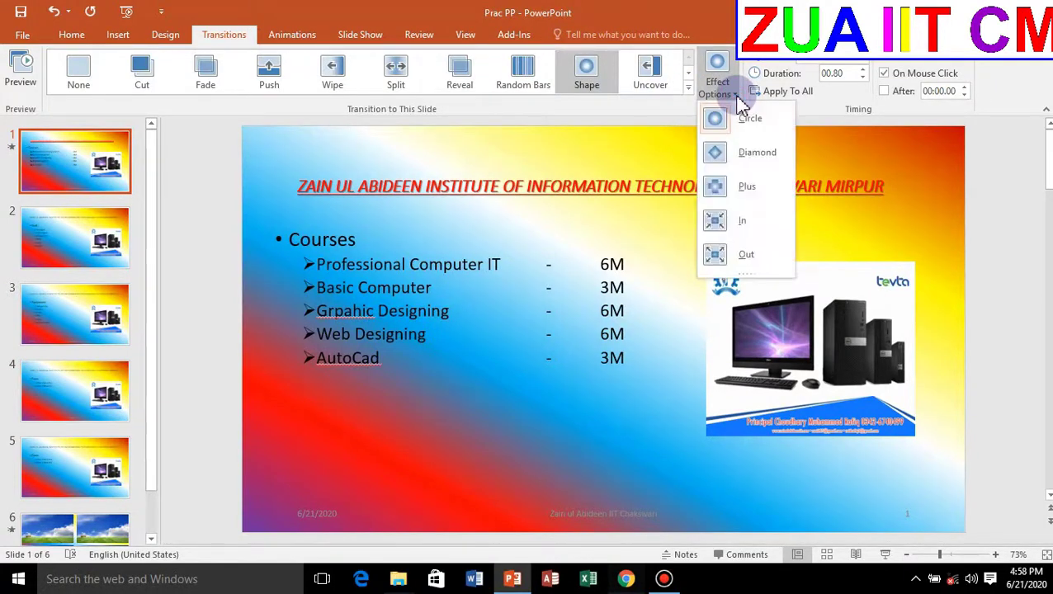
click(716, 161)
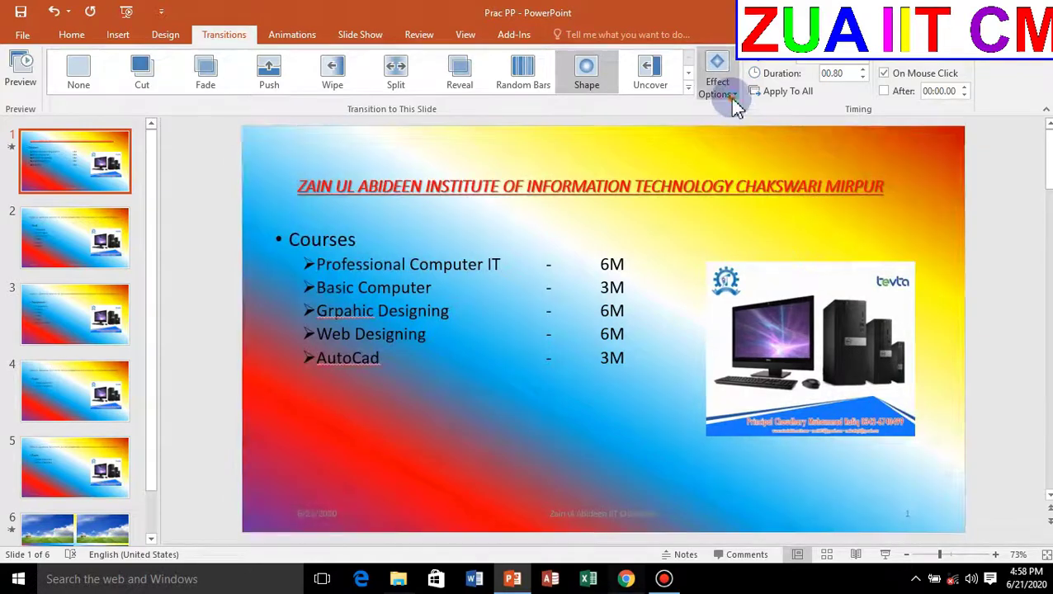
click(729, 92)
click(741, 186)
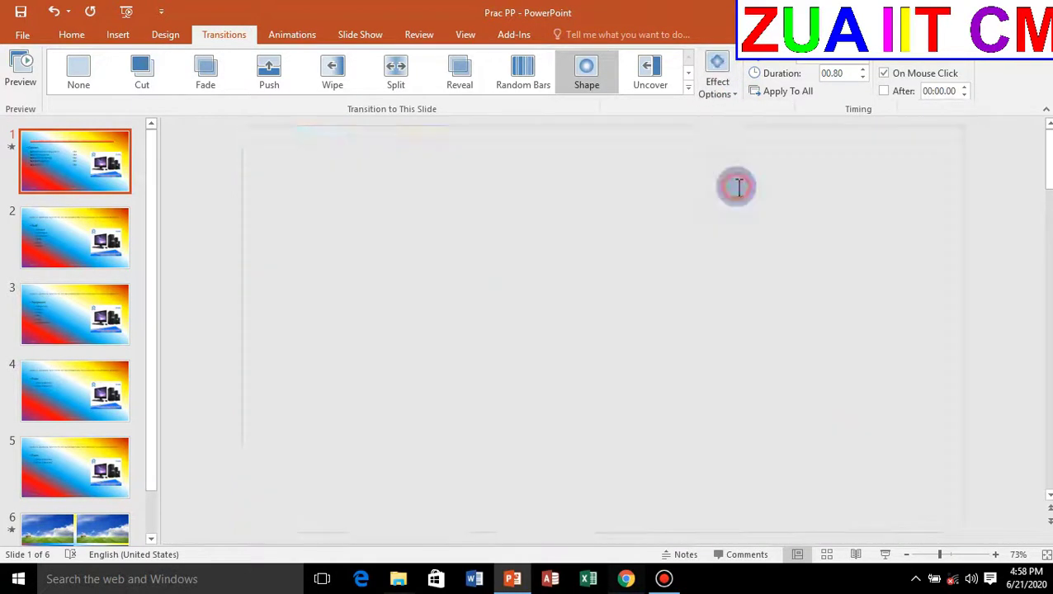
click(741, 99)
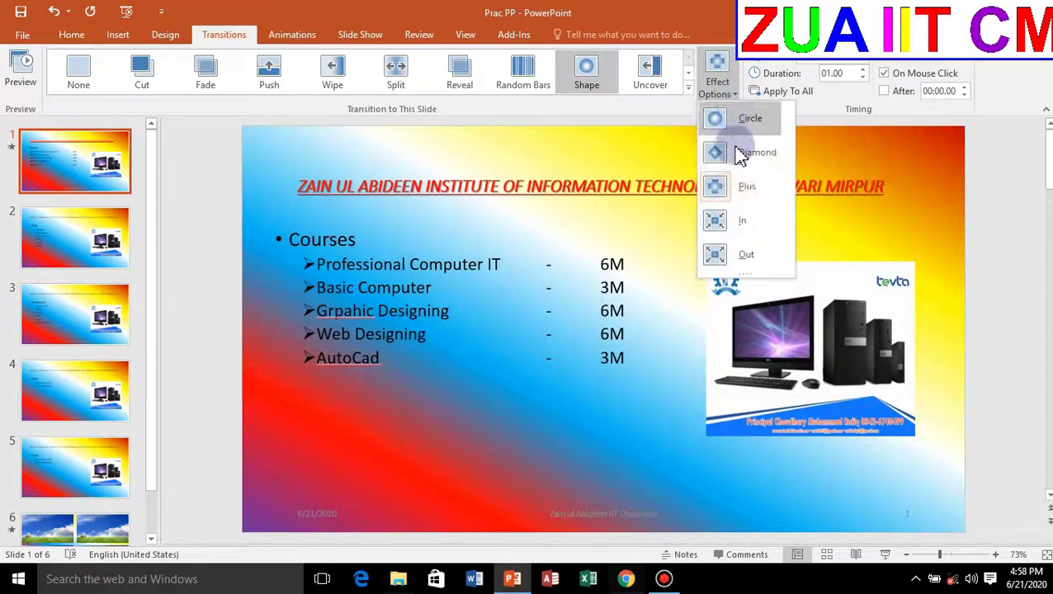
click(735, 218)
click(730, 94)
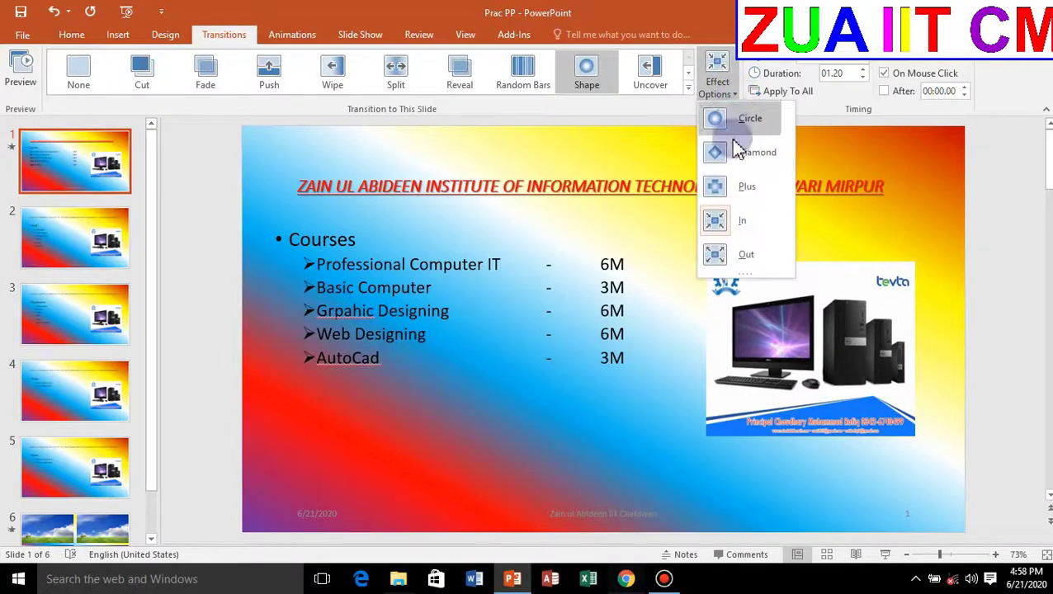
click(737, 258)
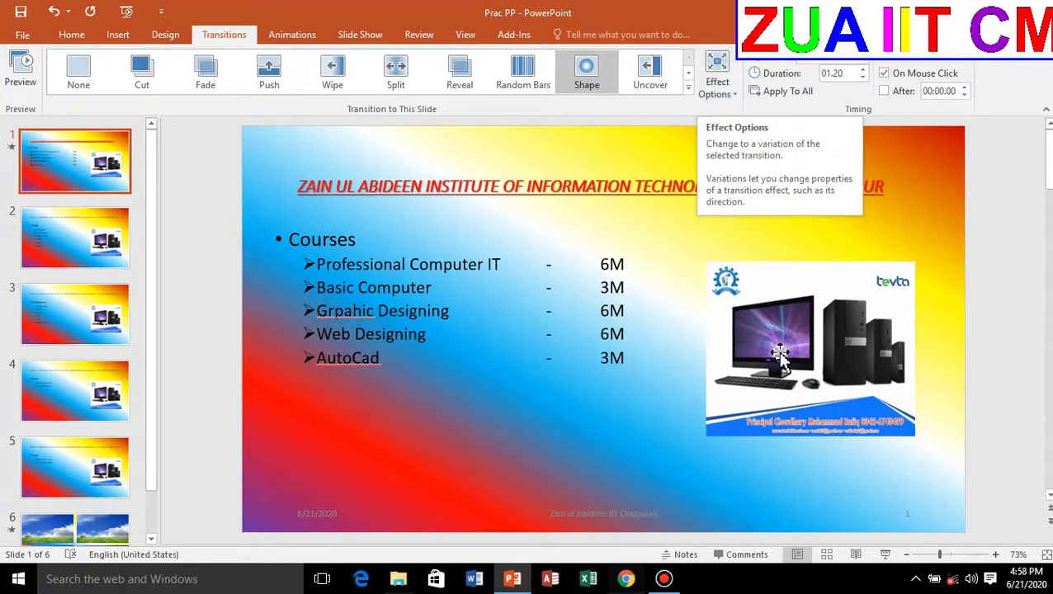
Check the current transition's variations, then switch slide 1 to the Split transition
click(665, 581)
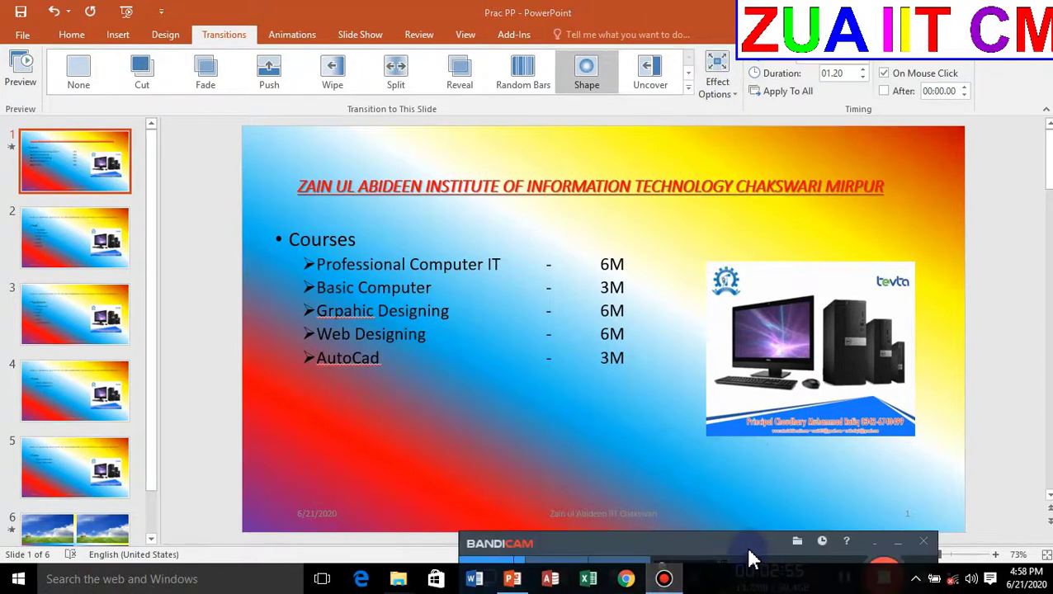
mouse_move(750, 545)
mouse_down()
mouse_move(747, 512)
mouse_move(776, 555)
mouse_up()
click(888, 545)
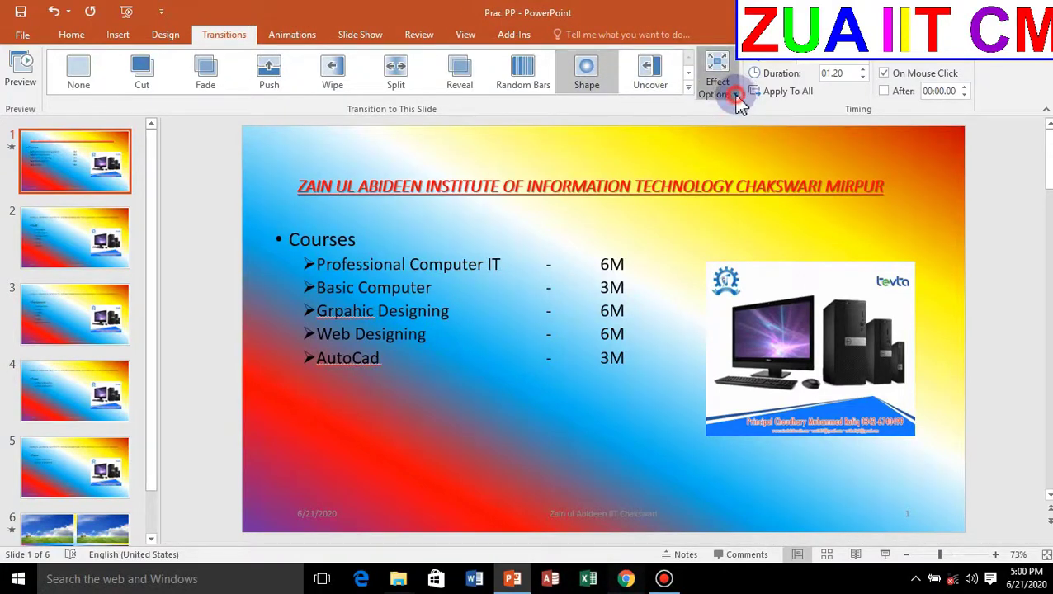
click(717, 78)
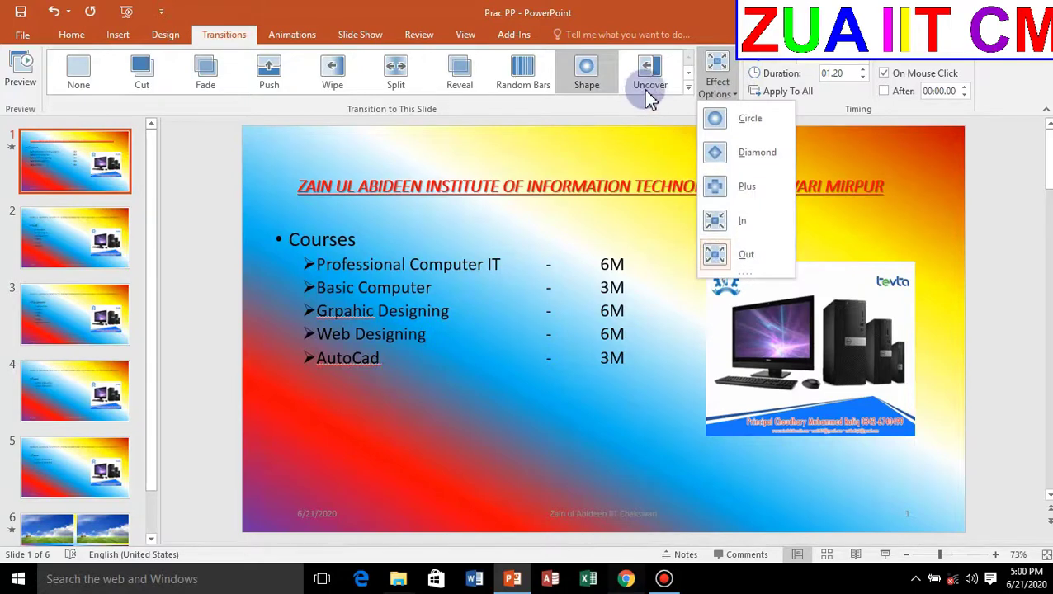
click(398, 73)
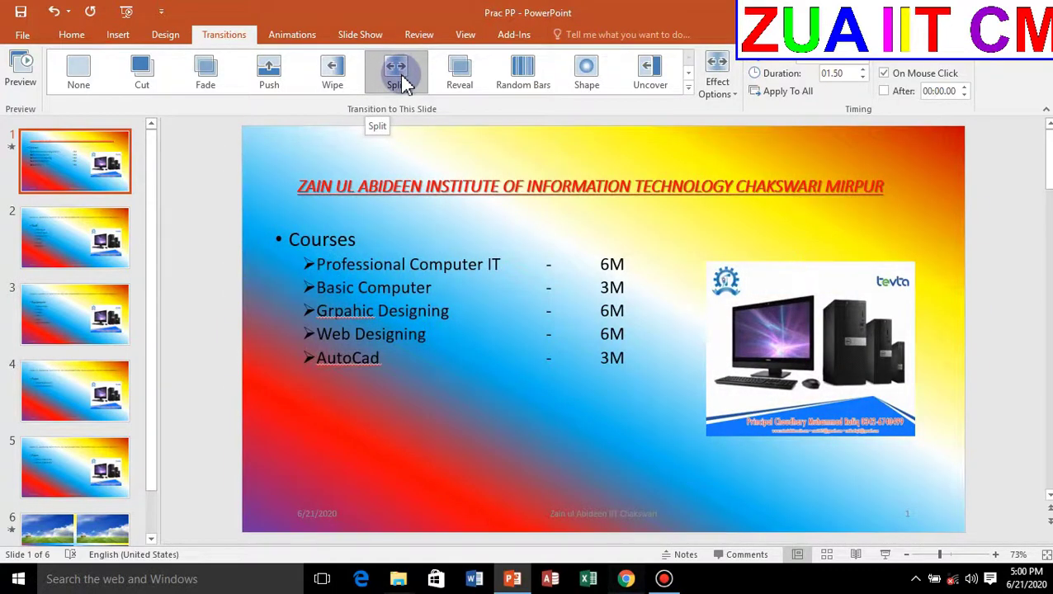
Reapply the Shape transition to slide 1 with the Diamond variation, lasting 00.80
click(687, 88)
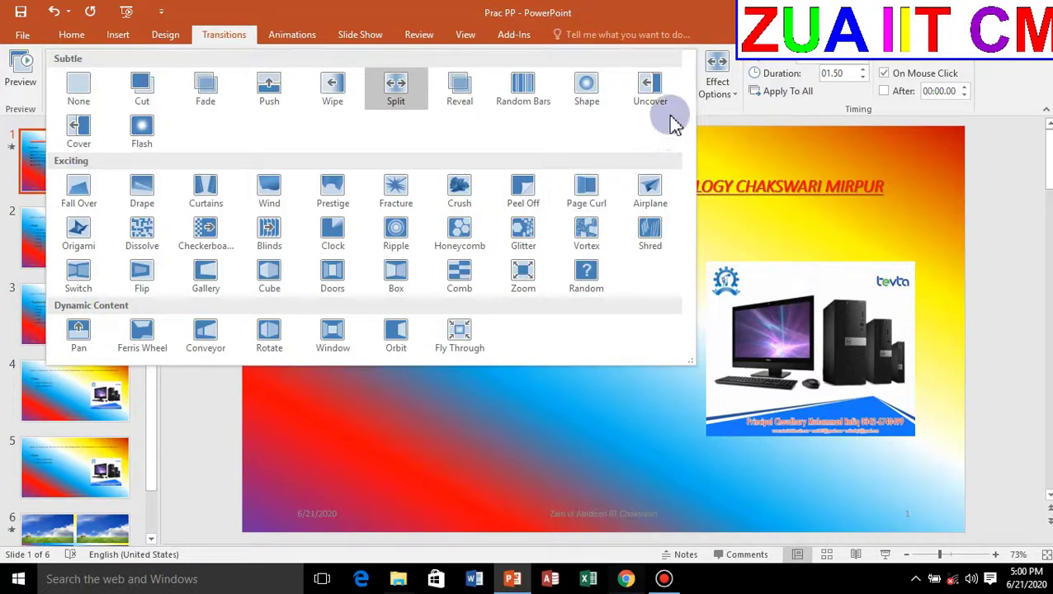
click(585, 98)
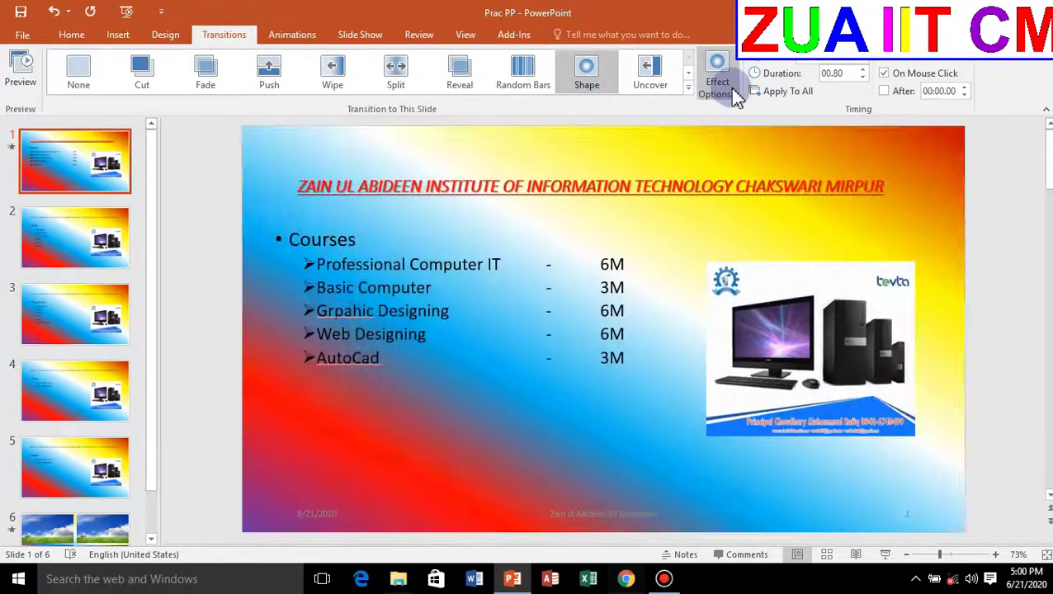
click(737, 96)
click(710, 155)
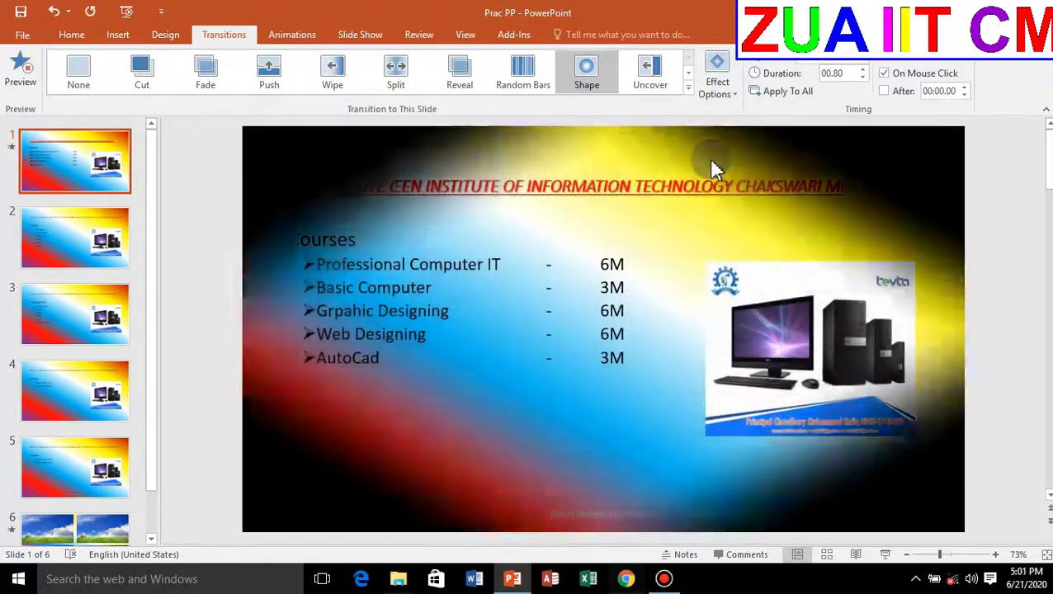
Play slide 1's Diamond Shape transition in a slide show, then open slide 2 (Staff)
click(73, 245)
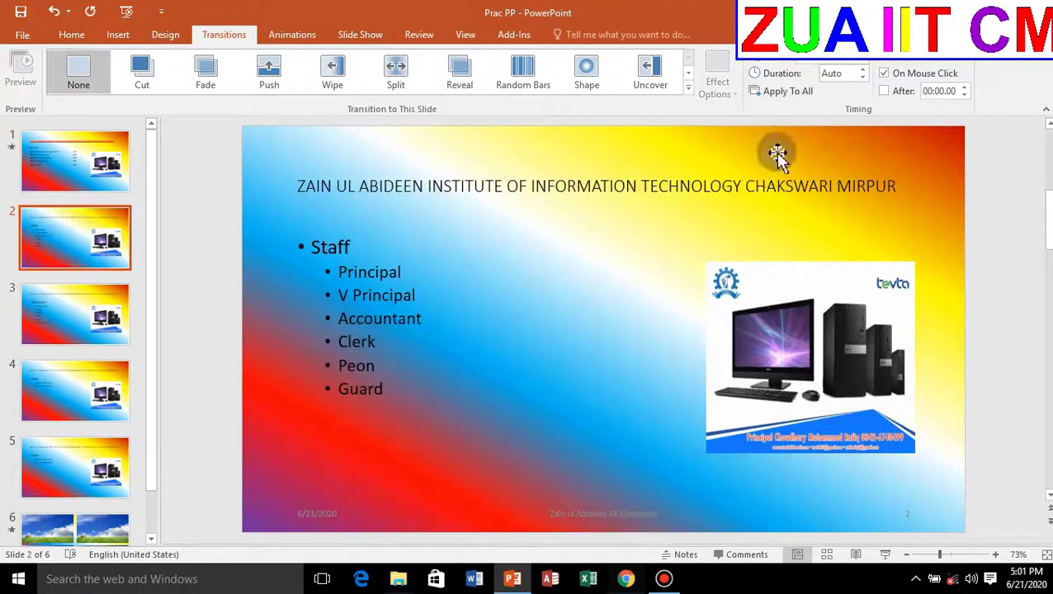
click(86, 167)
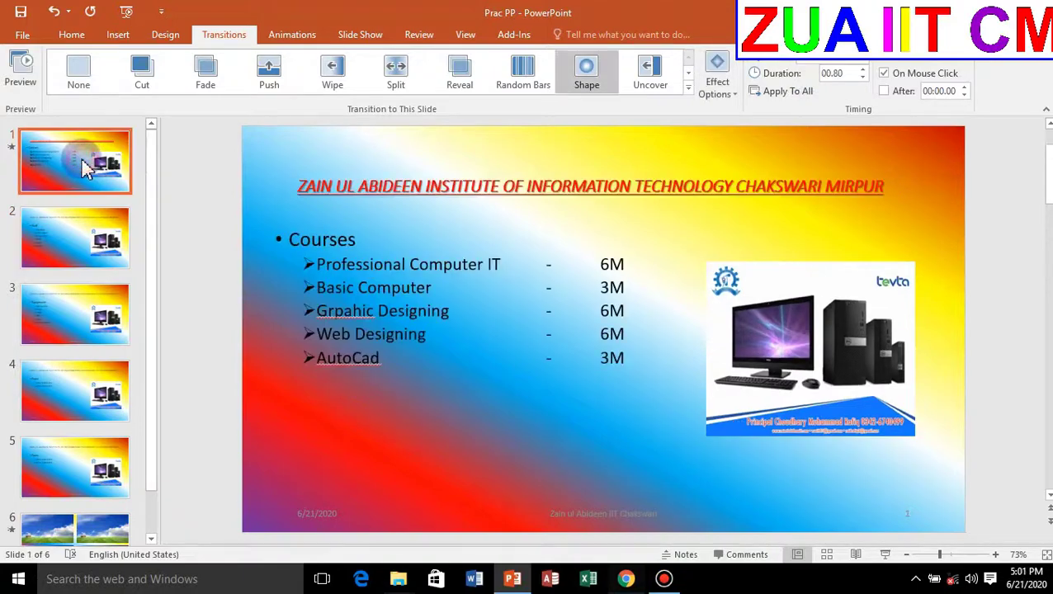
key(F5)
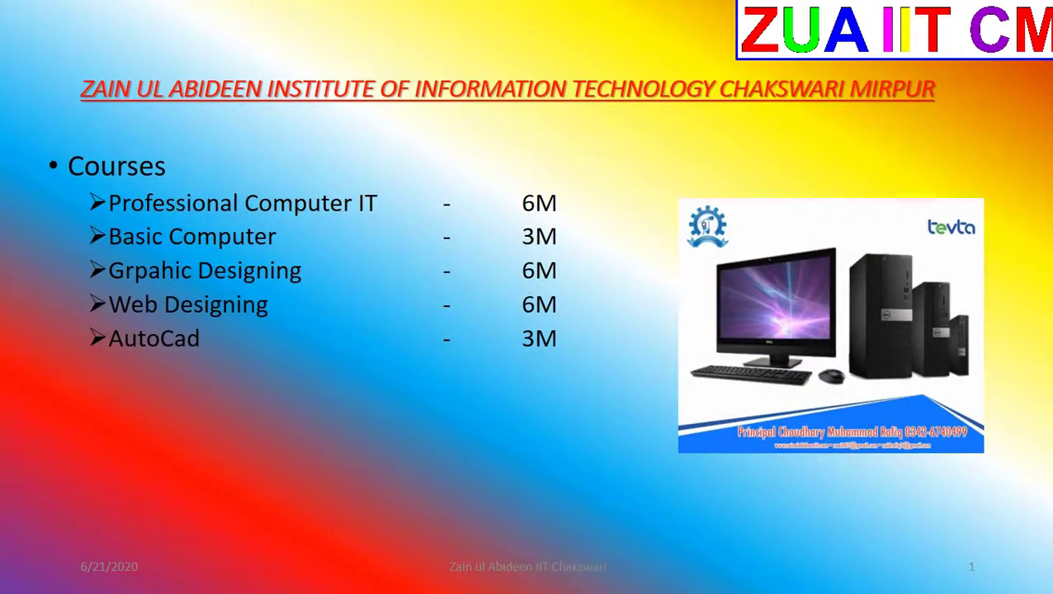
key(Escape)
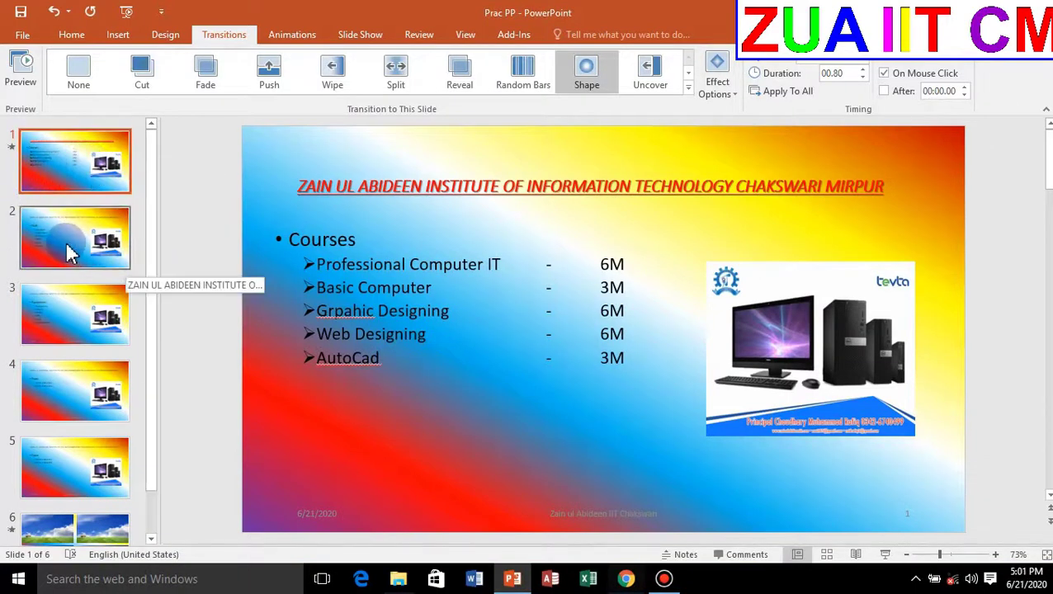
click(66, 261)
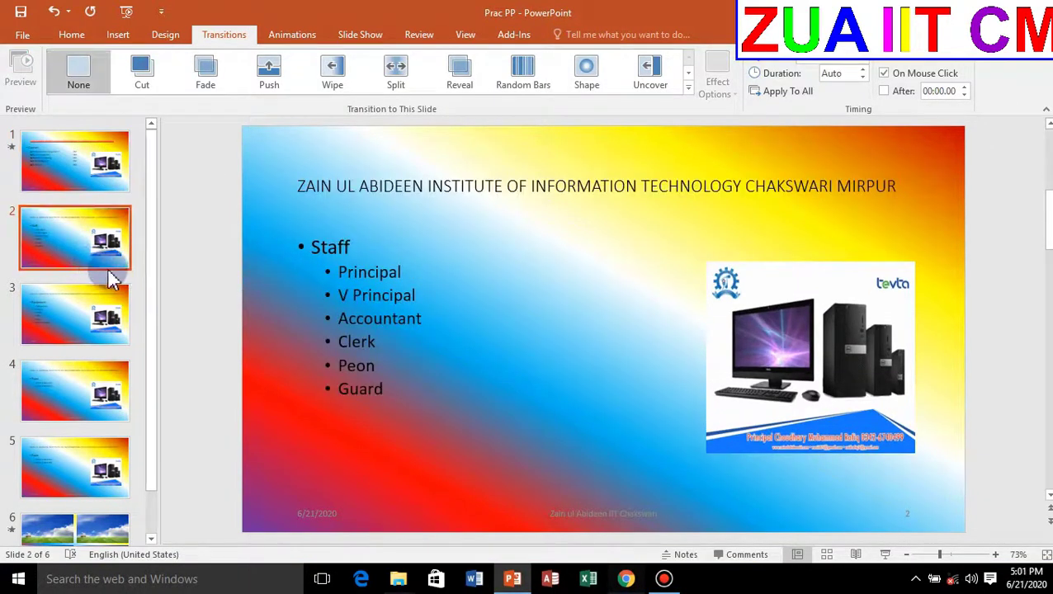
Give slide 2 a Curtains transition and slide 3 (Equipment) a 04.40-second Honeycomb transition
click(692, 87)
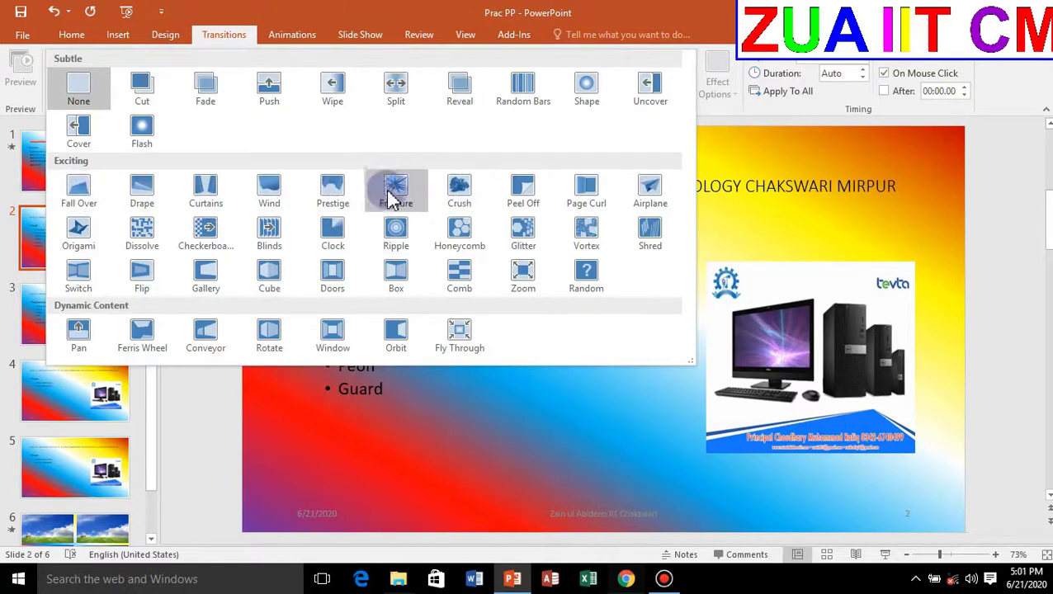
click(208, 194)
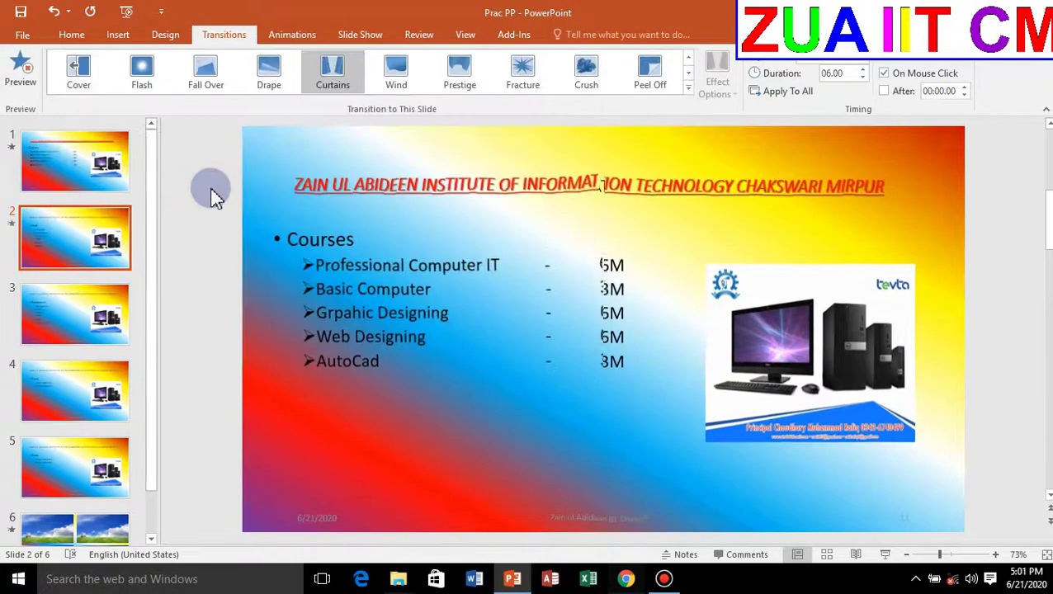
click(73, 318)
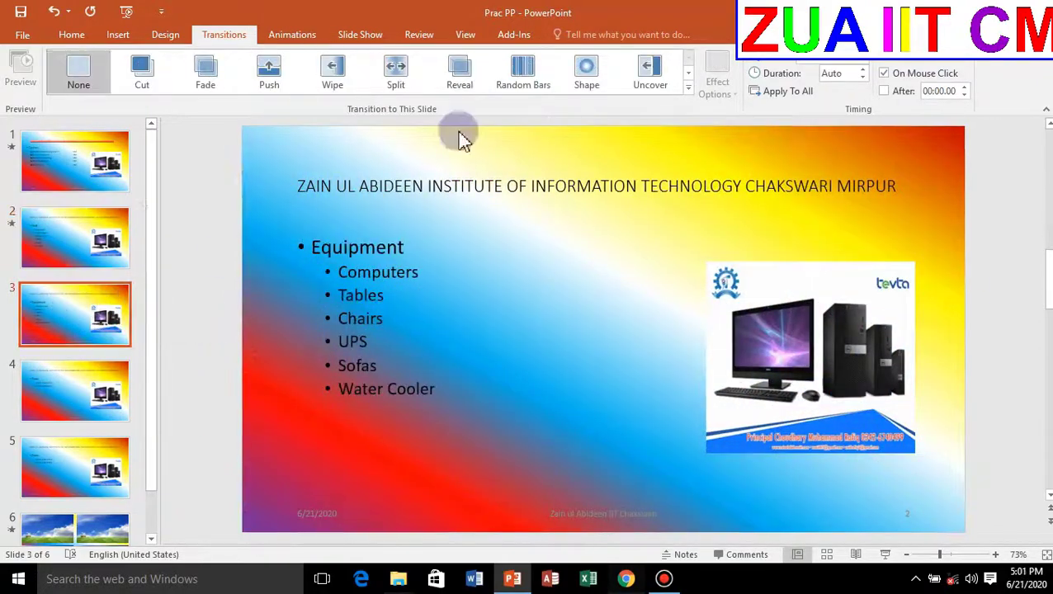
click(689, 90)
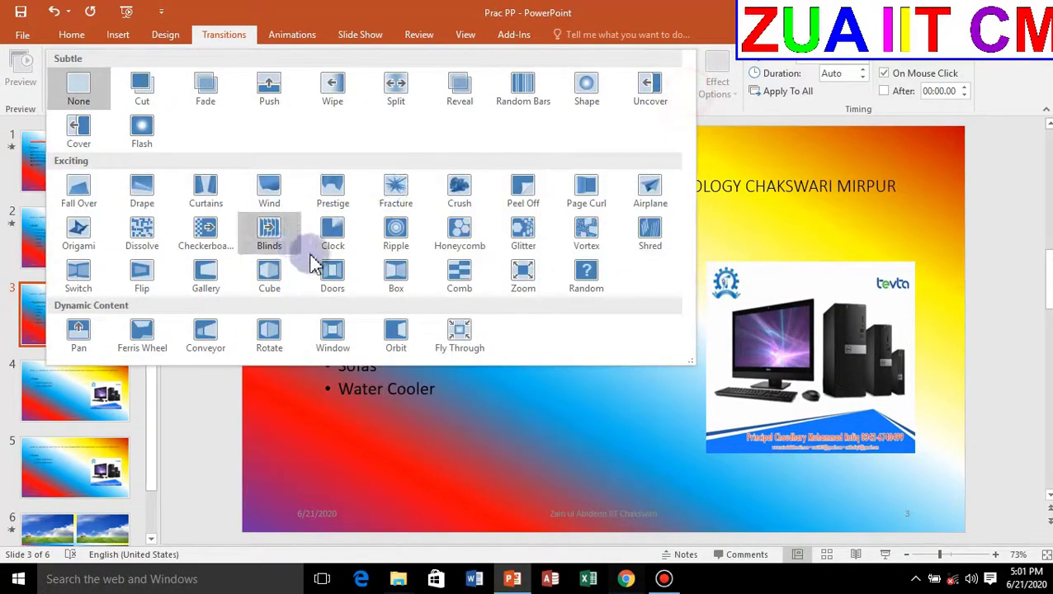
click(332, 235)
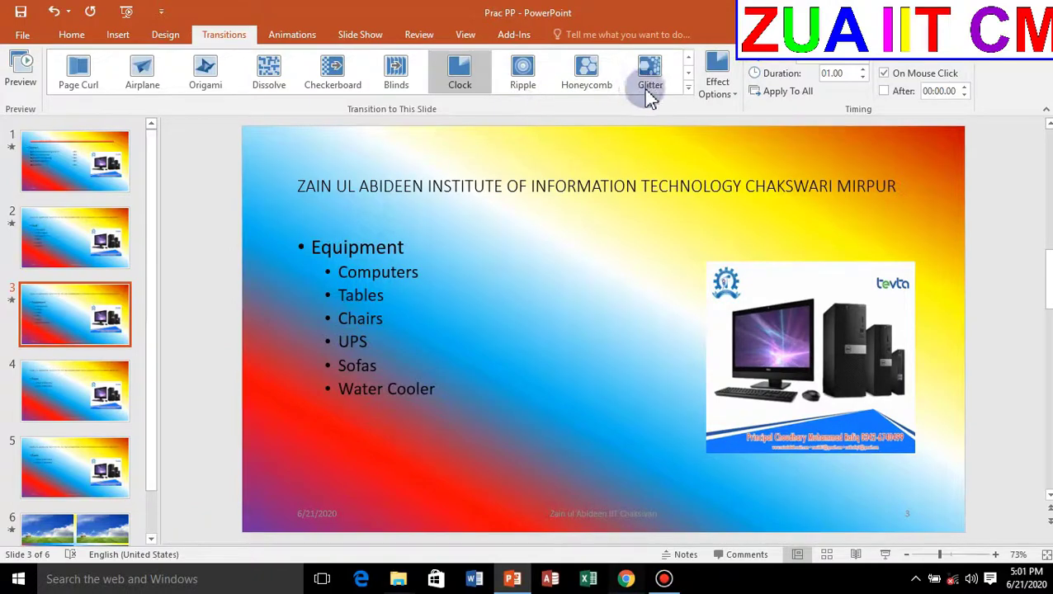
click(587, 73)
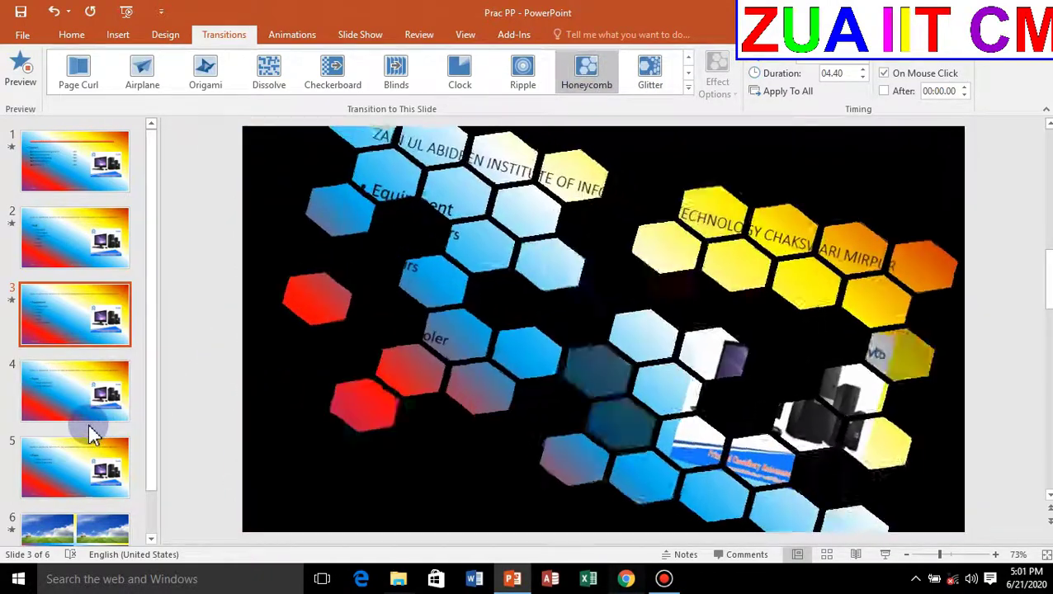
click(87, 392)
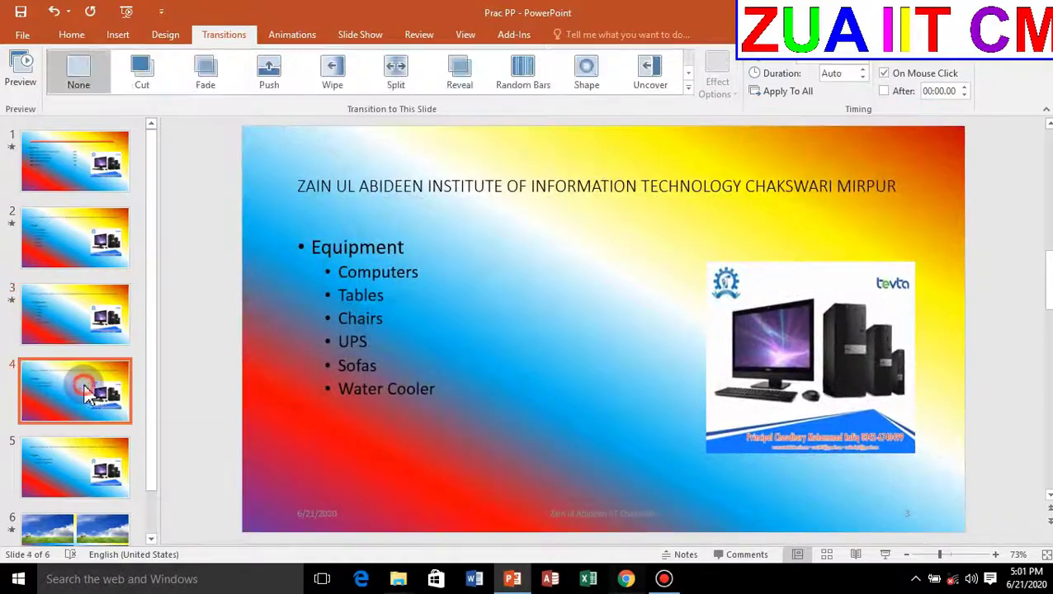
Apply Zoom to slide 4 and a 01.60-second Gallery transition to slide 5, leaving its direction unchanged
click(690, 89)
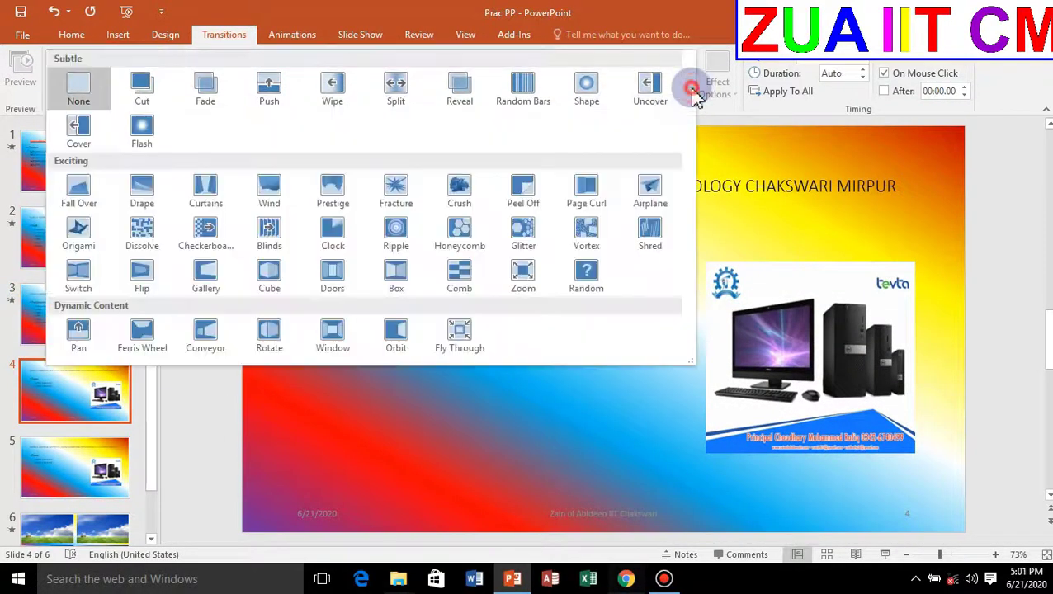
click(522, 274)
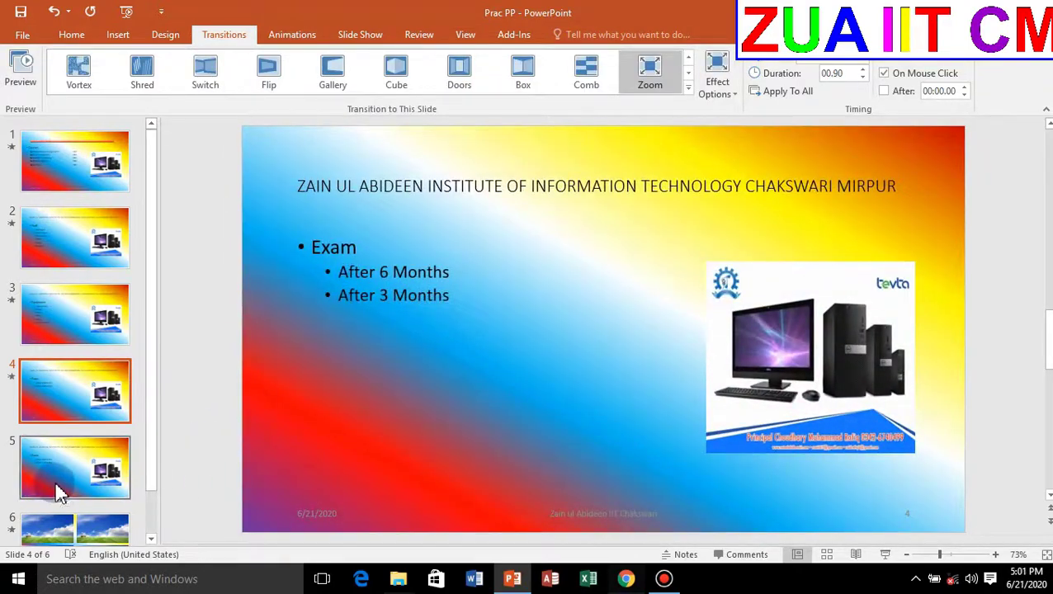
click(60, 492)
click(687, 87)
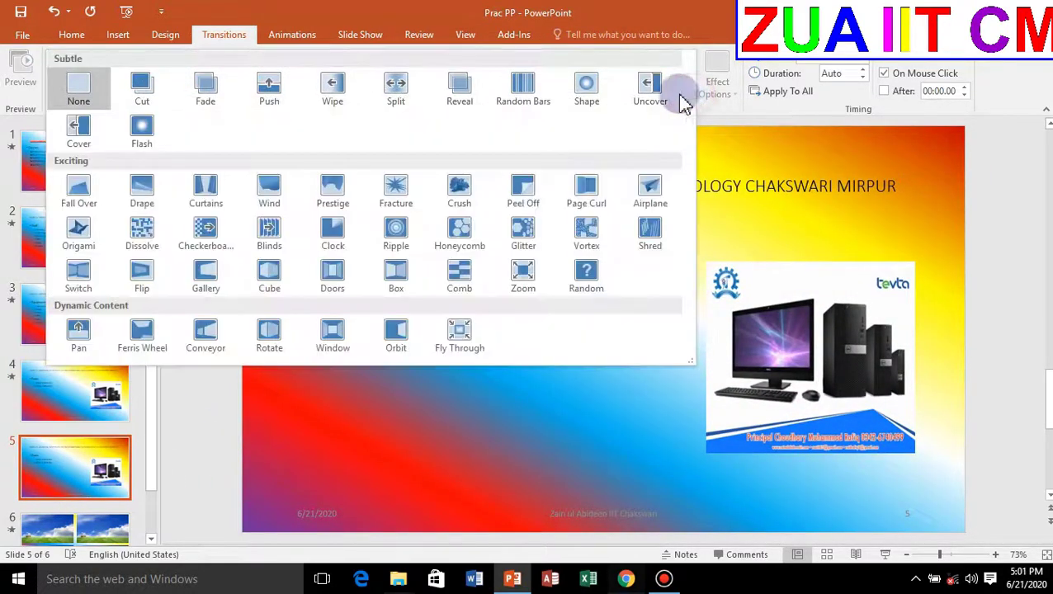
click(206, 275)
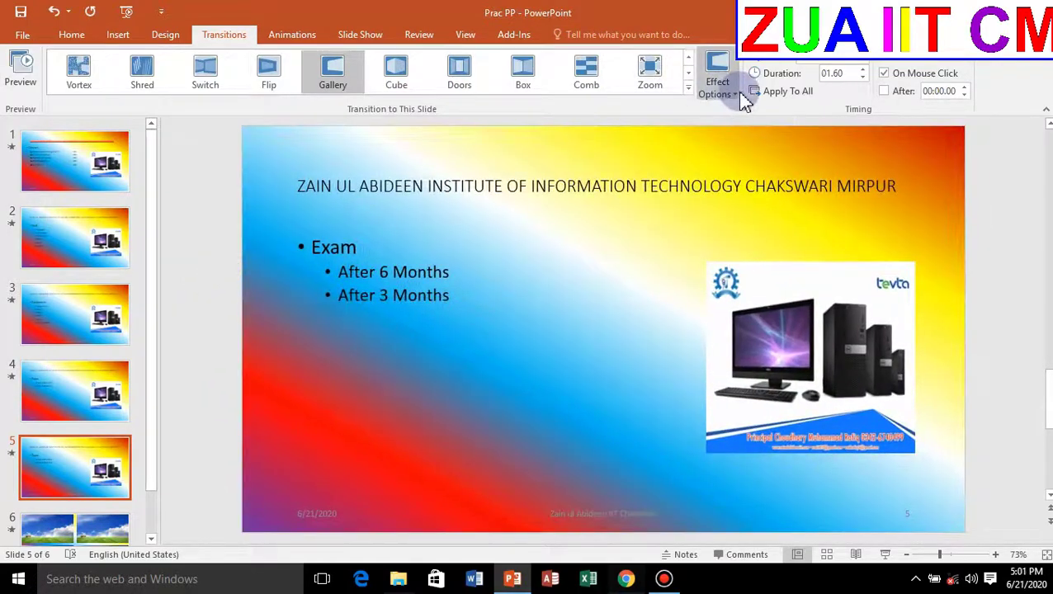
click(718, 88)
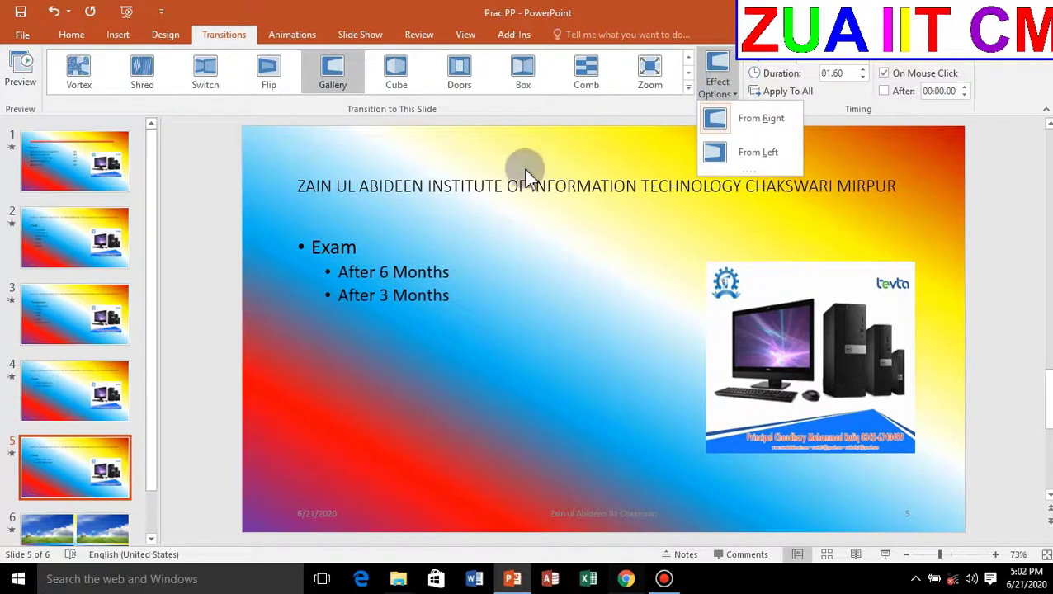
click(74, 244)
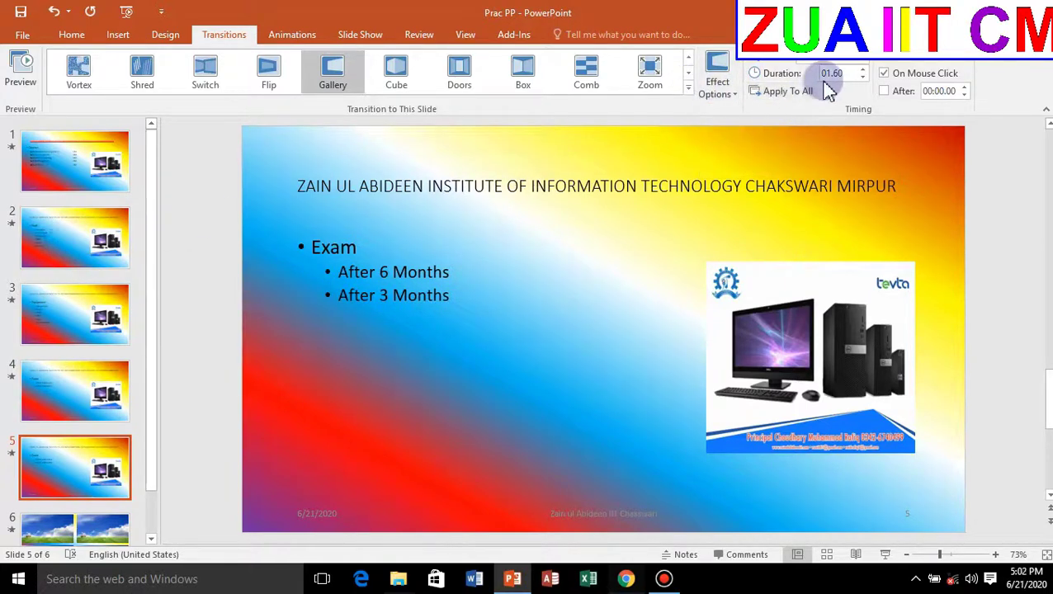
Set slide 4's Zoom transition to Zoom and Rotate at 01.50 seconds and preview it
click(64, 252)
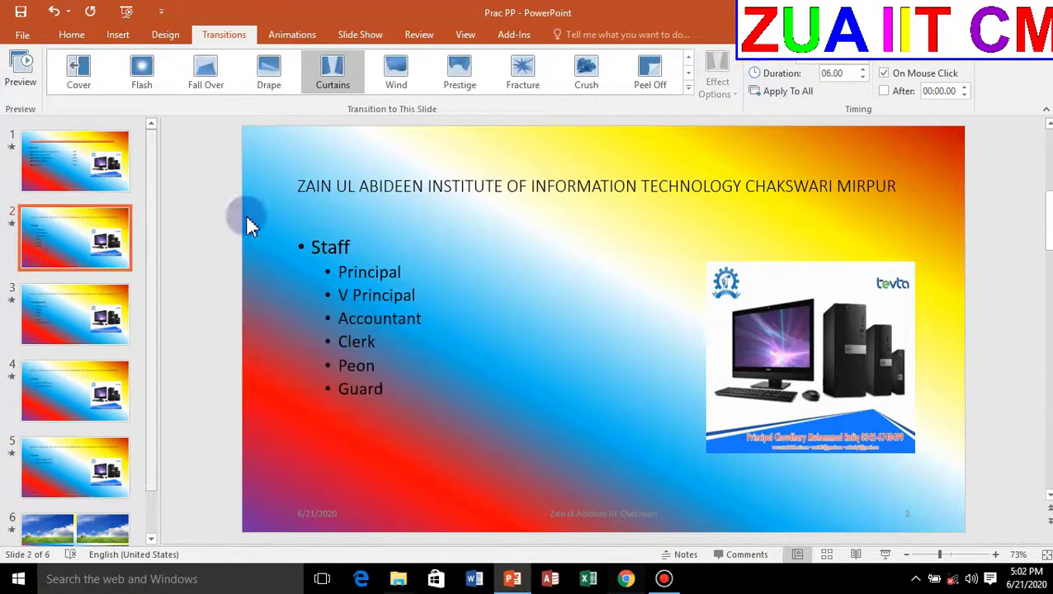
click(93, 312)
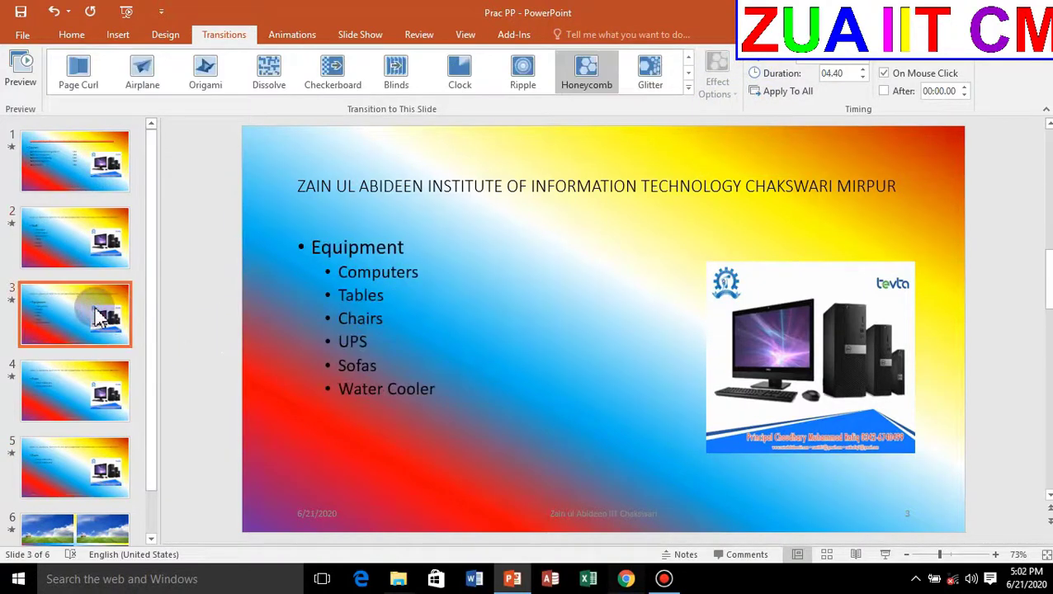
click(76, 399)
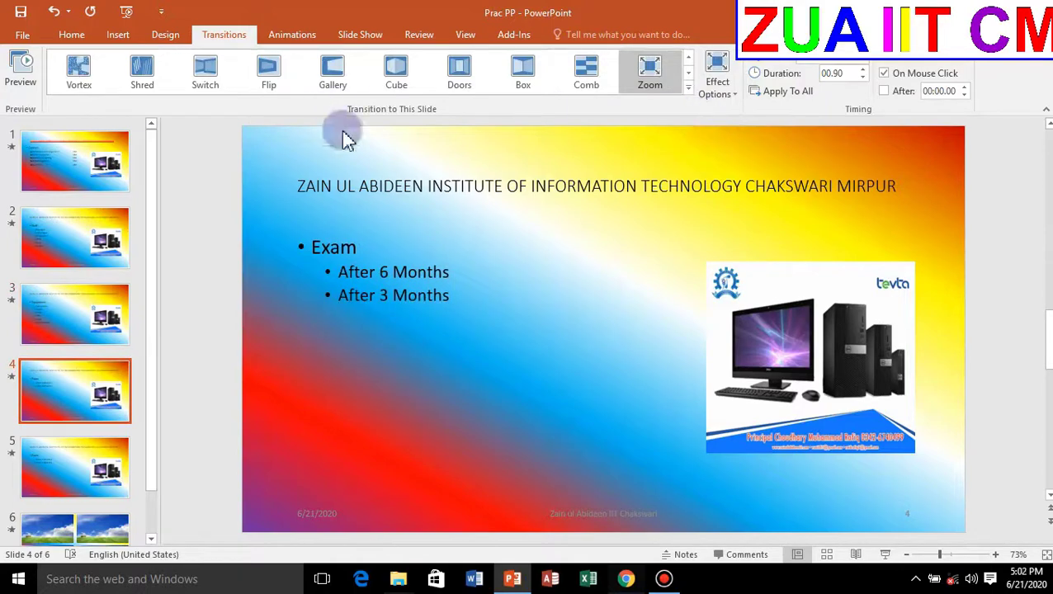
click(716, 72)
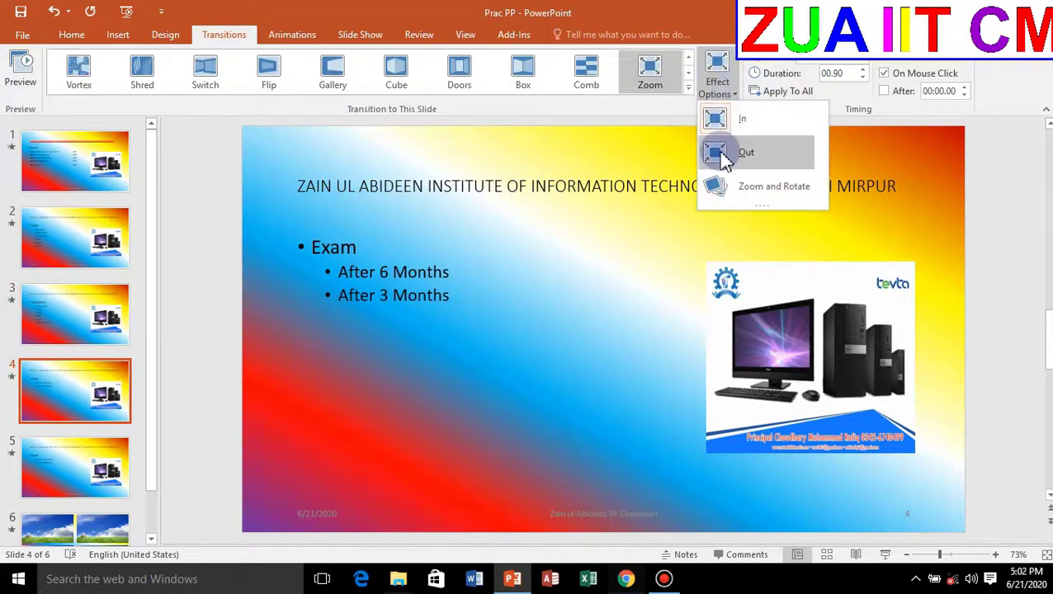
click(722, 199)
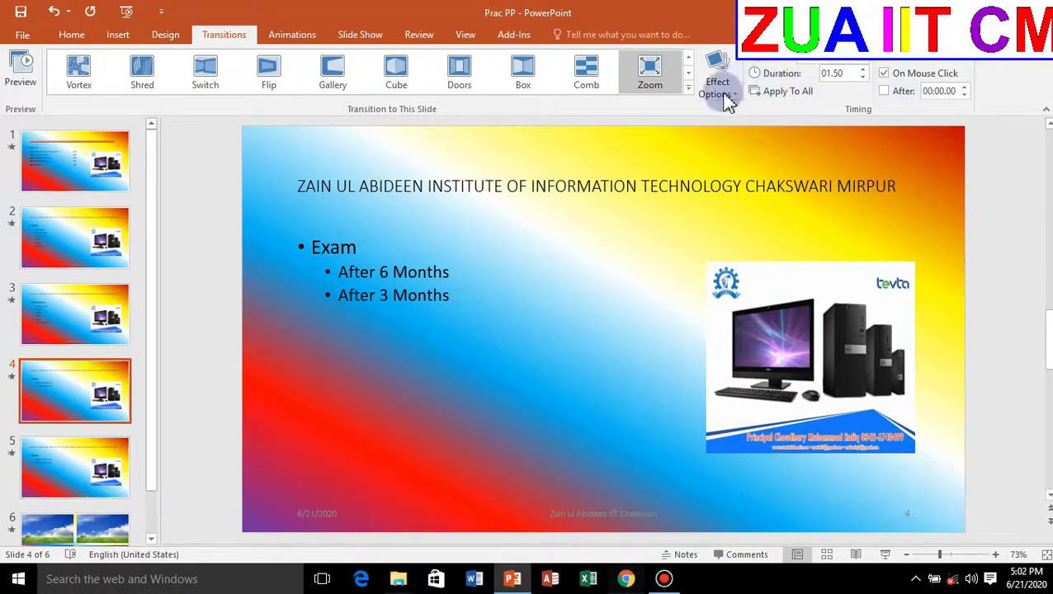
click(22, 72)
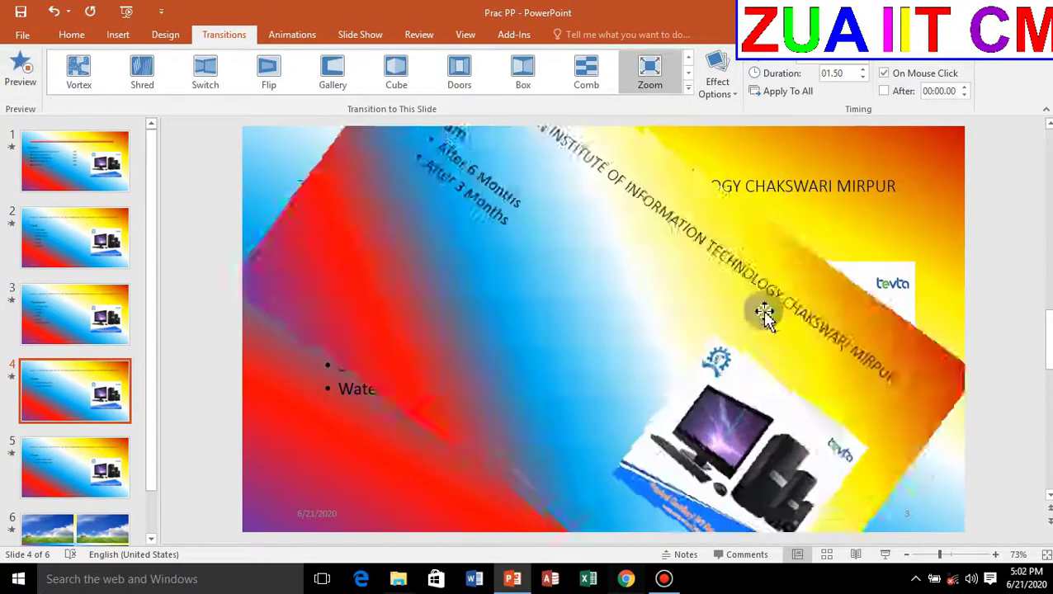
Preview slide 1's 00.80-second Shape transition and add a transition sound to it
click(76, 170)
click(22, 78)
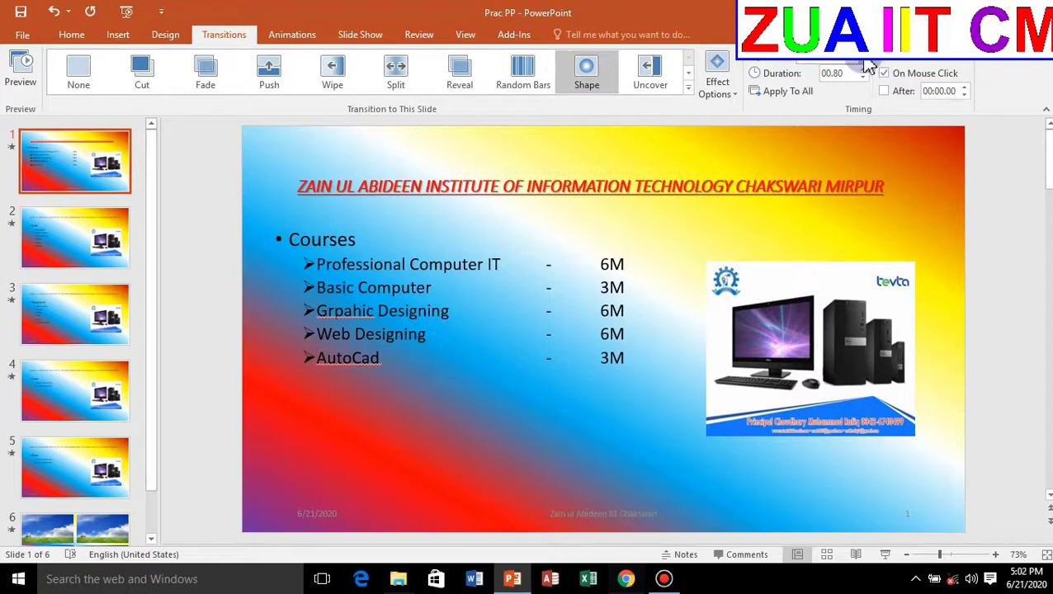
click(867, 65)
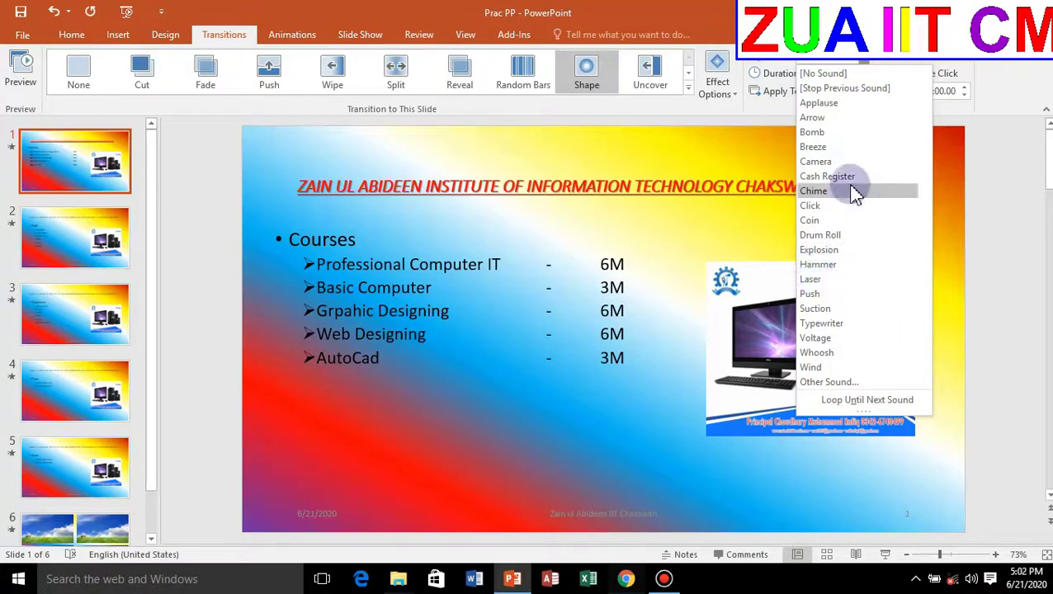
click(830, 163)
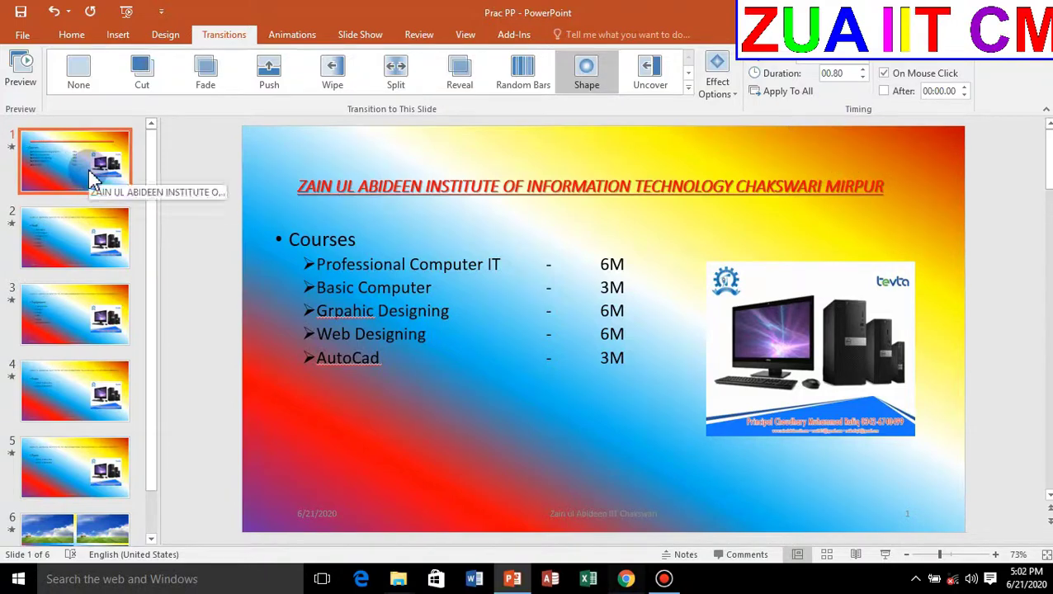
Run the slide show twice from the beginning to check the new sound
key(F5)
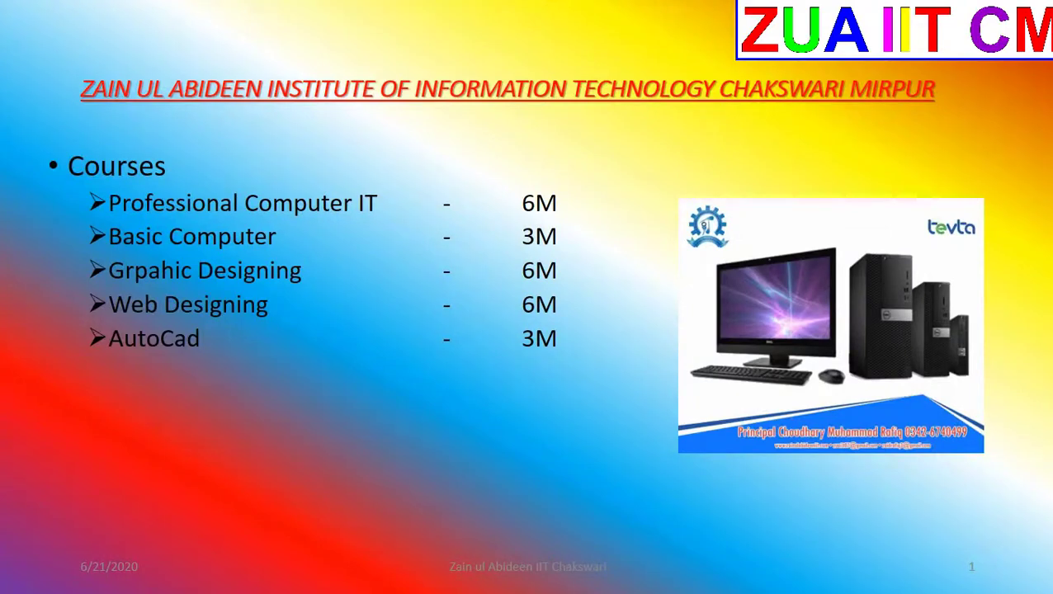
key(Escape)
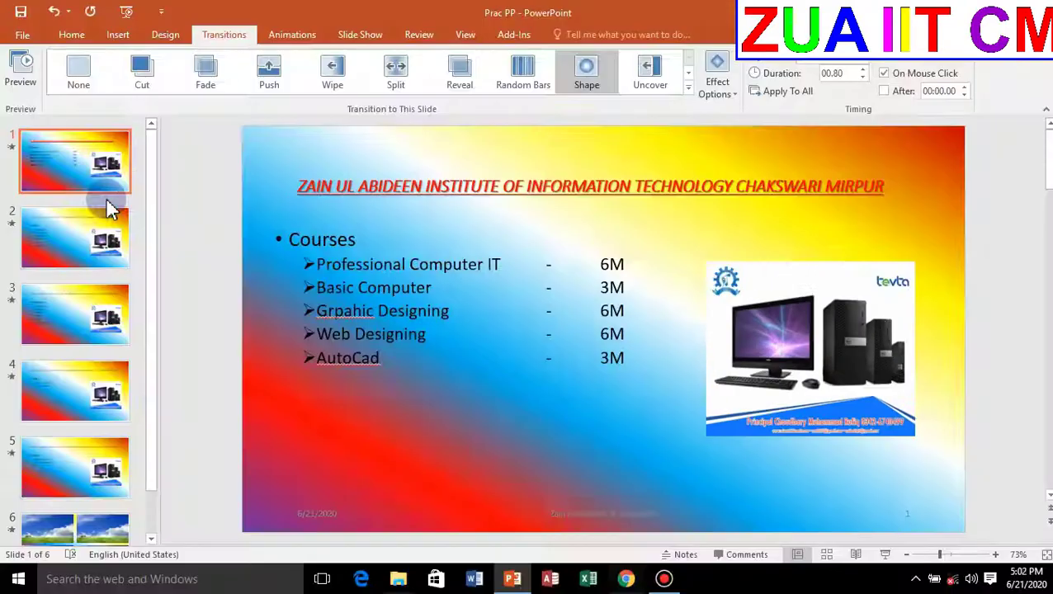
key(F5)
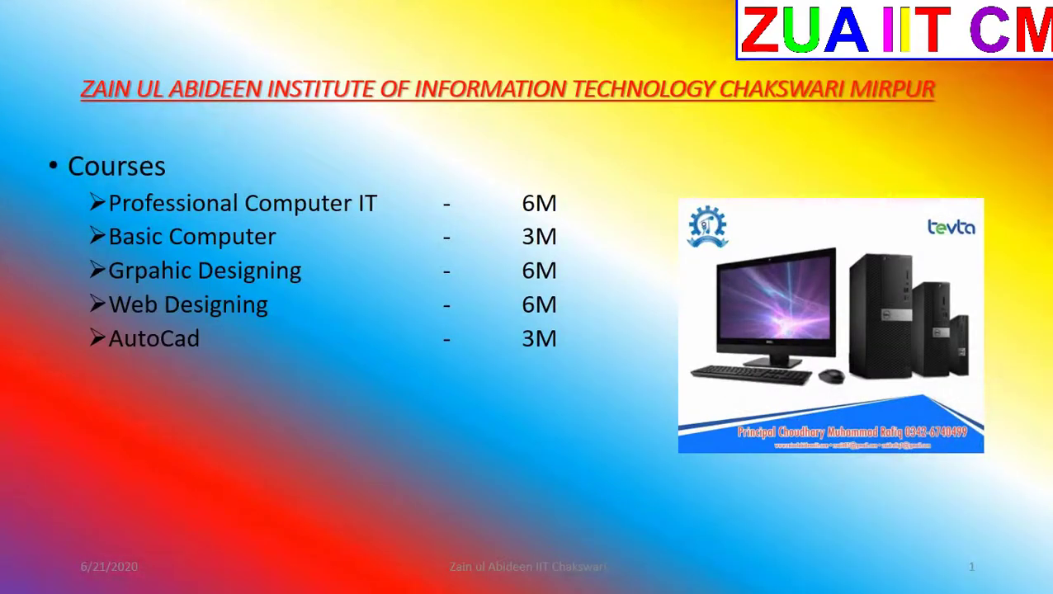
key(Escape)
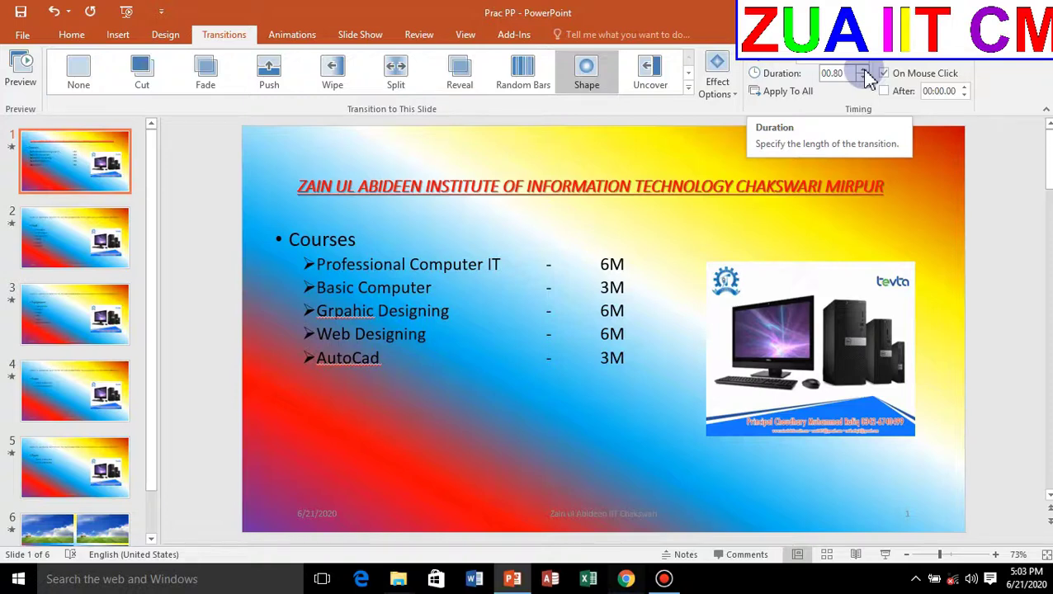
Lengthen slide 1's Shape transition to 02.00 seconds and preview it in the slide show
click(863, 70)
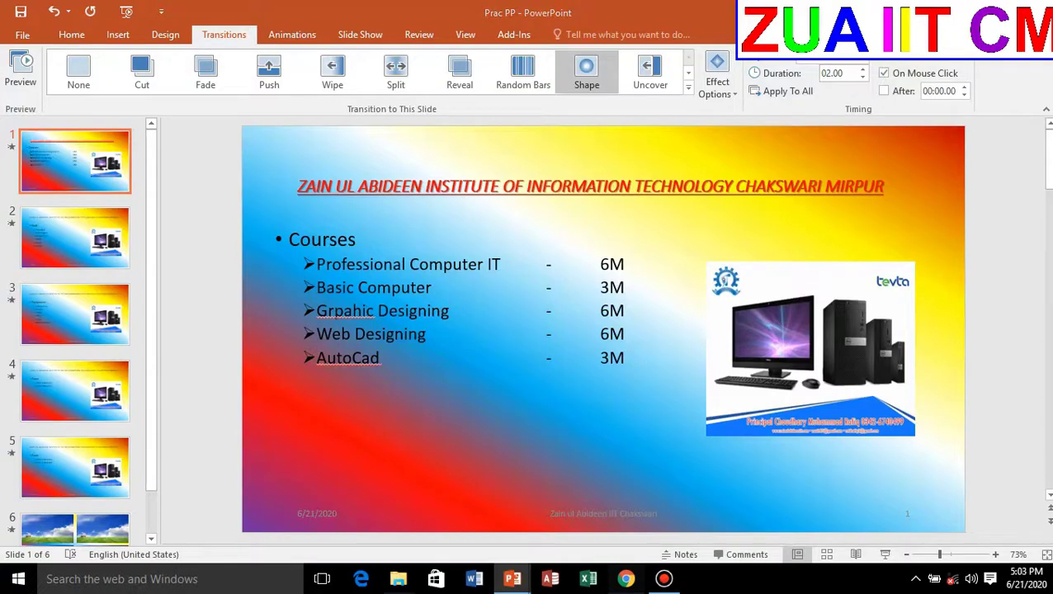
key(F5)
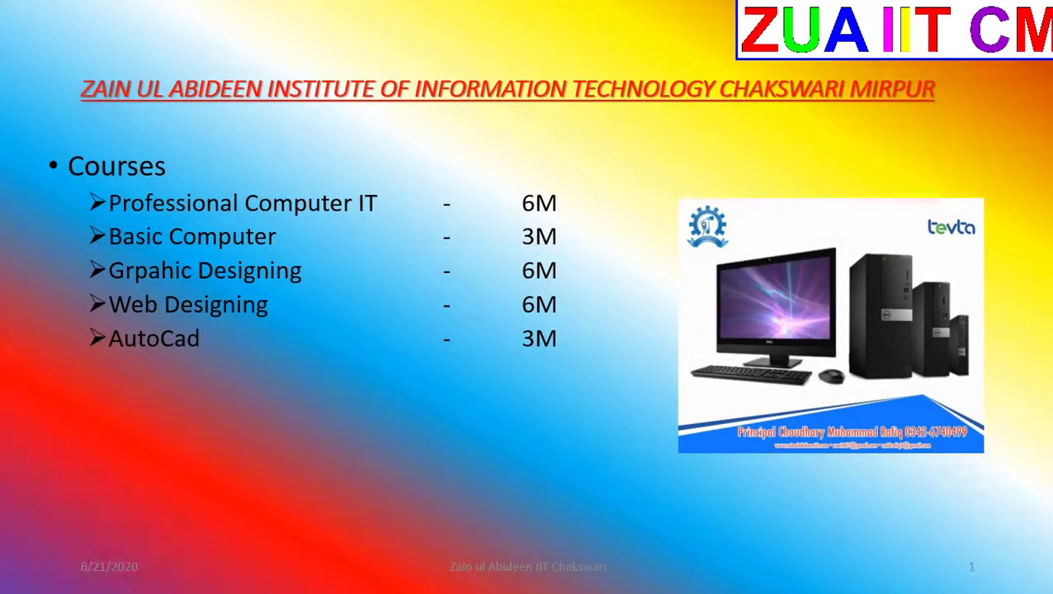
key(Escape)
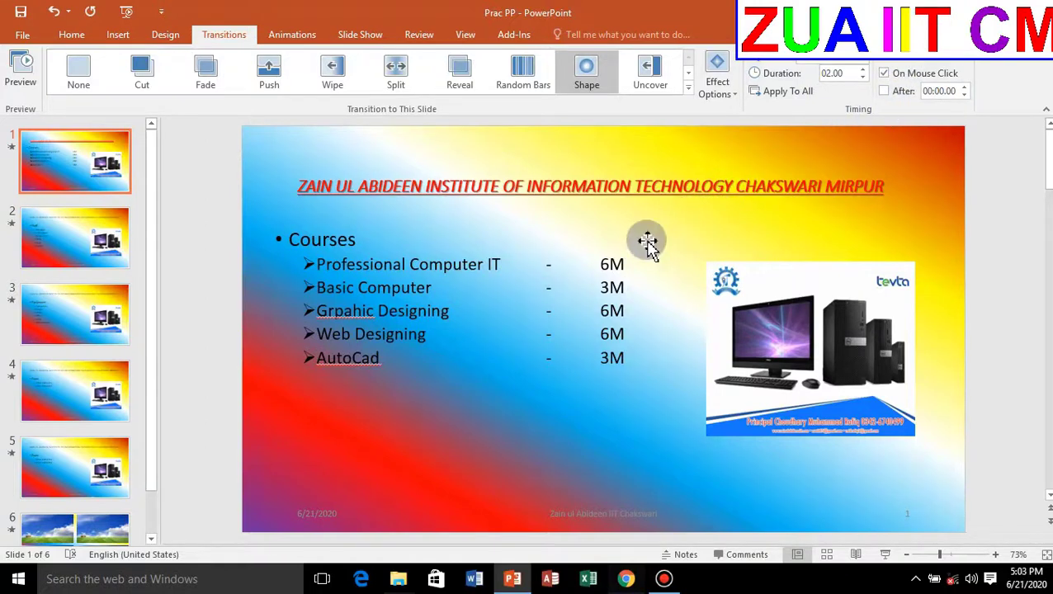
Run the slide show from slide 1 past Staff, Equipment and Exam to the sky-and-grass slide
key(F5)
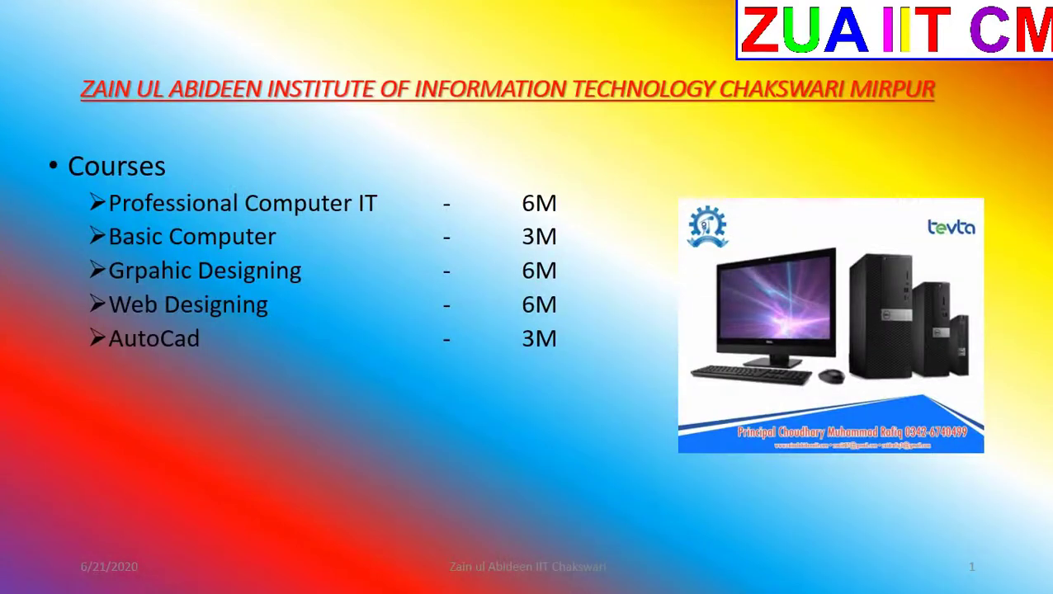
click(668, 298)
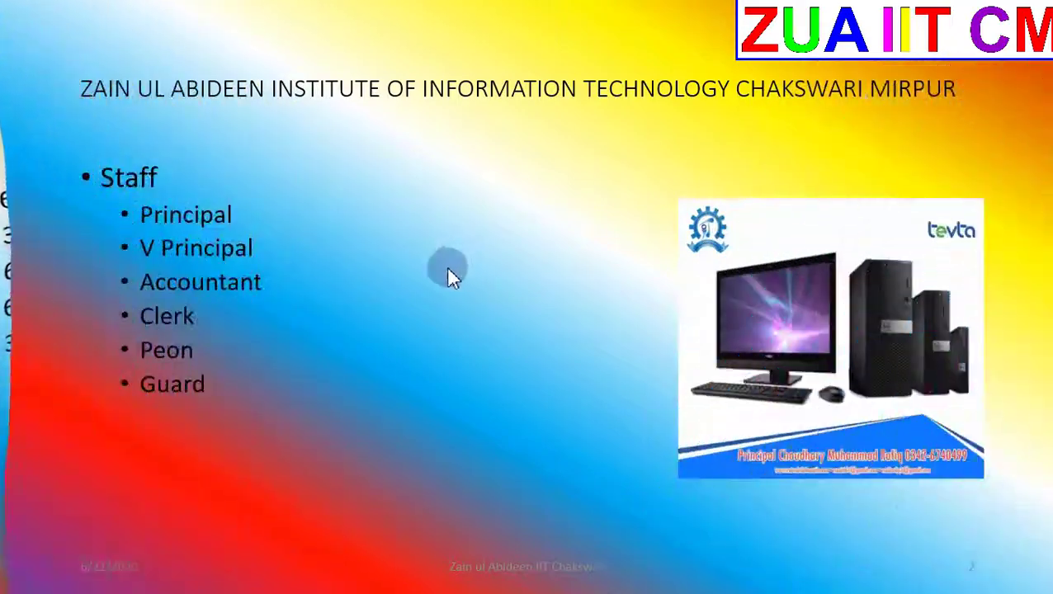
click(395, 285)
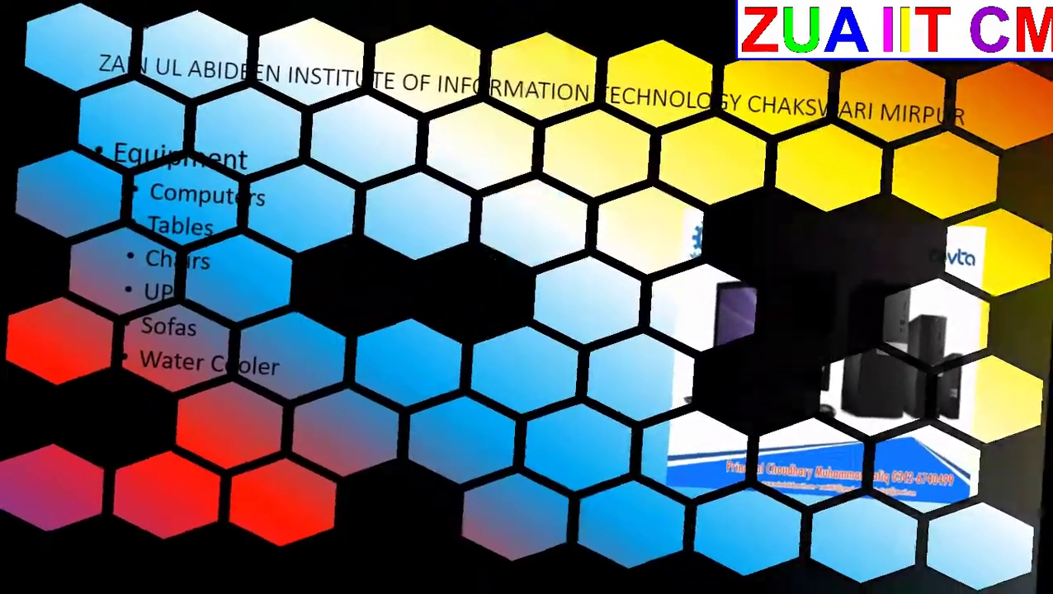
key(Right)
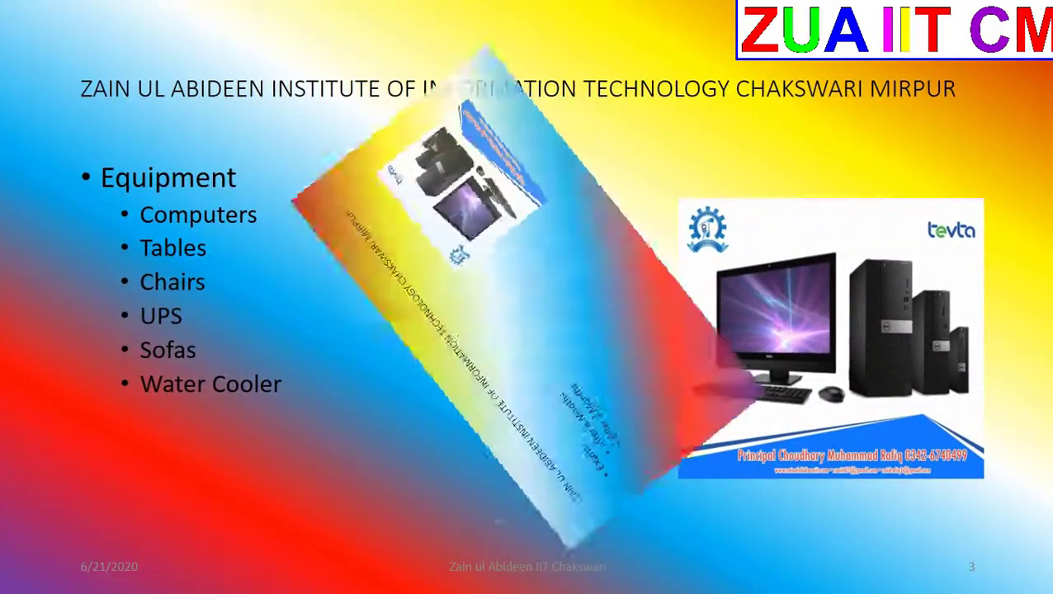
key(Right)
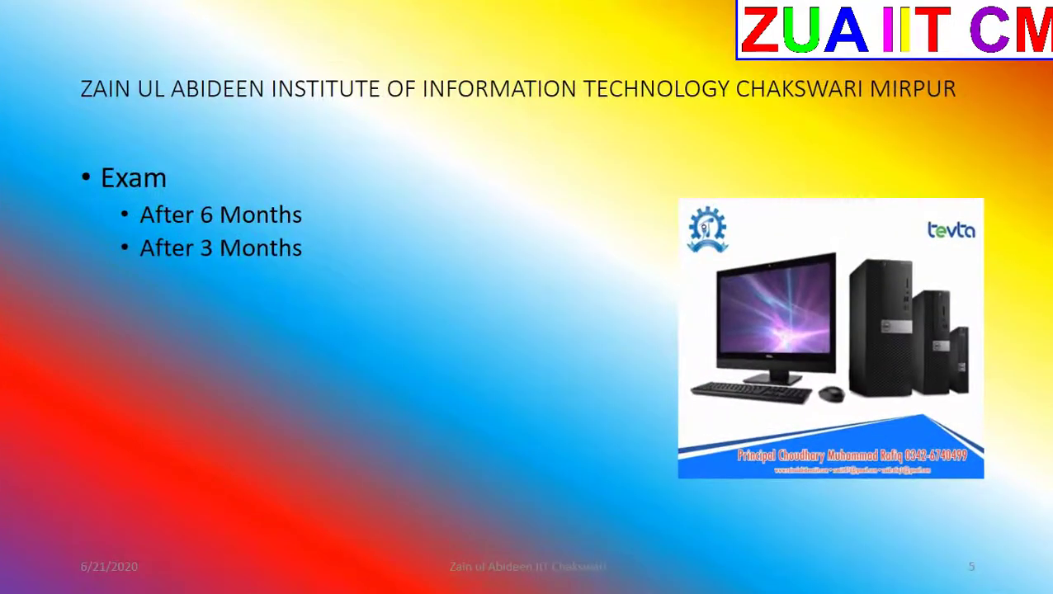
key(Right)
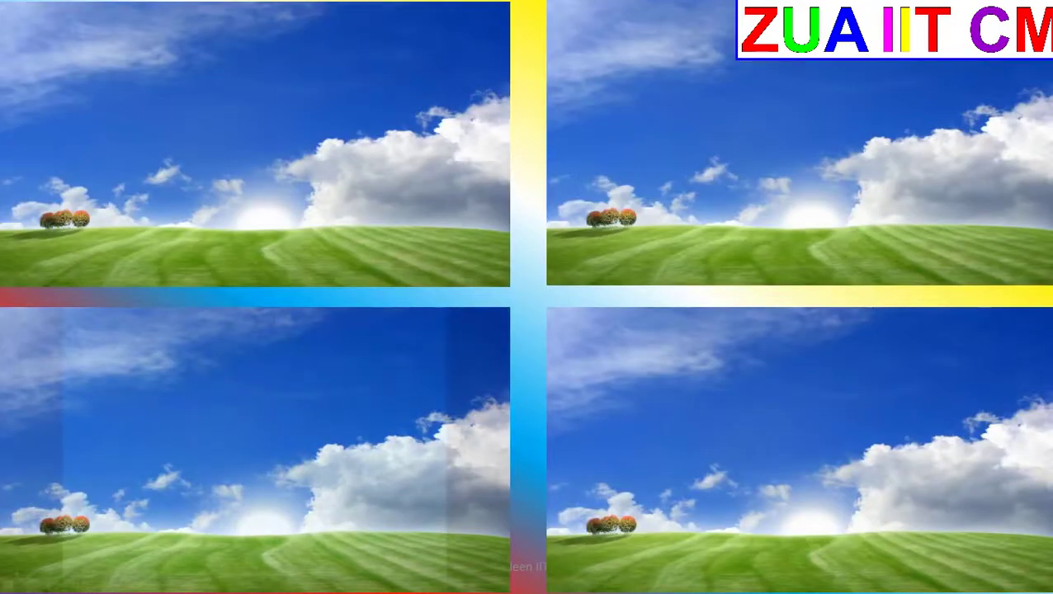
End the show and switch slides 1 and 2 from mouse-click to automatic advance after 00:02.00
key(Escape)
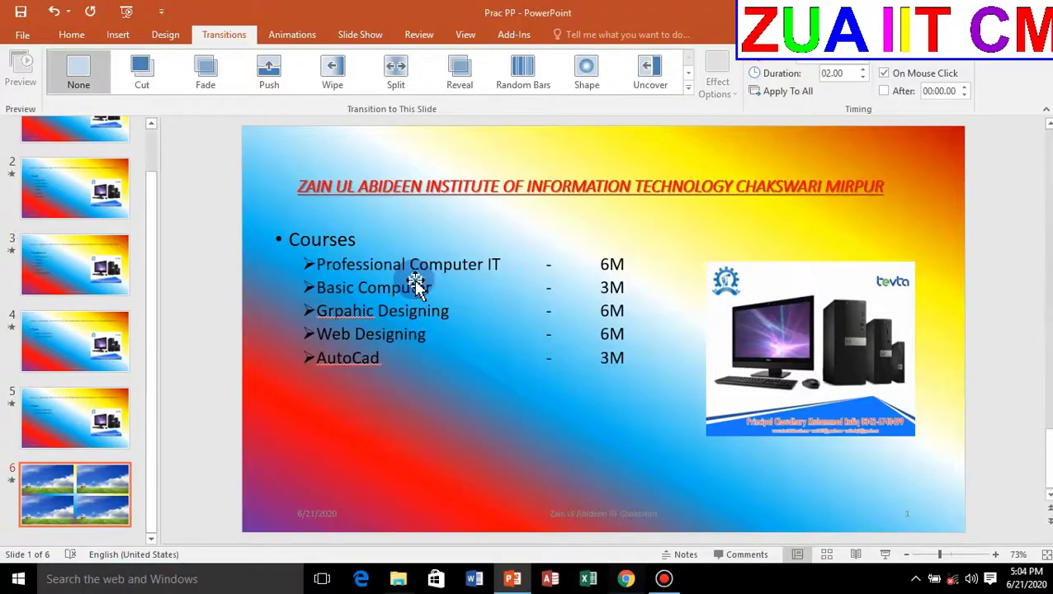
scroll(144, 240, up, 2)
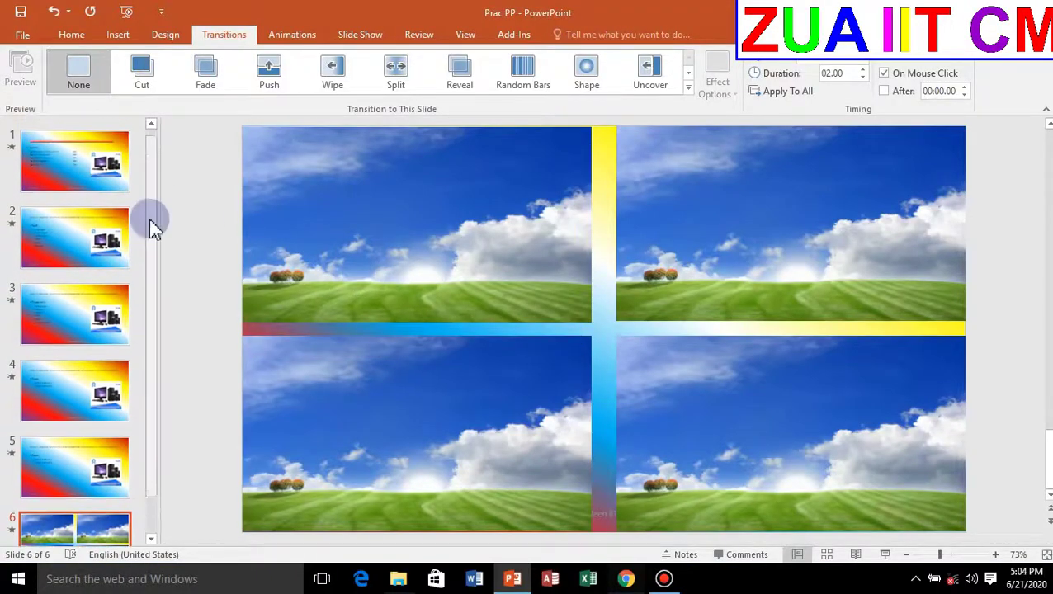
click(82, 160)
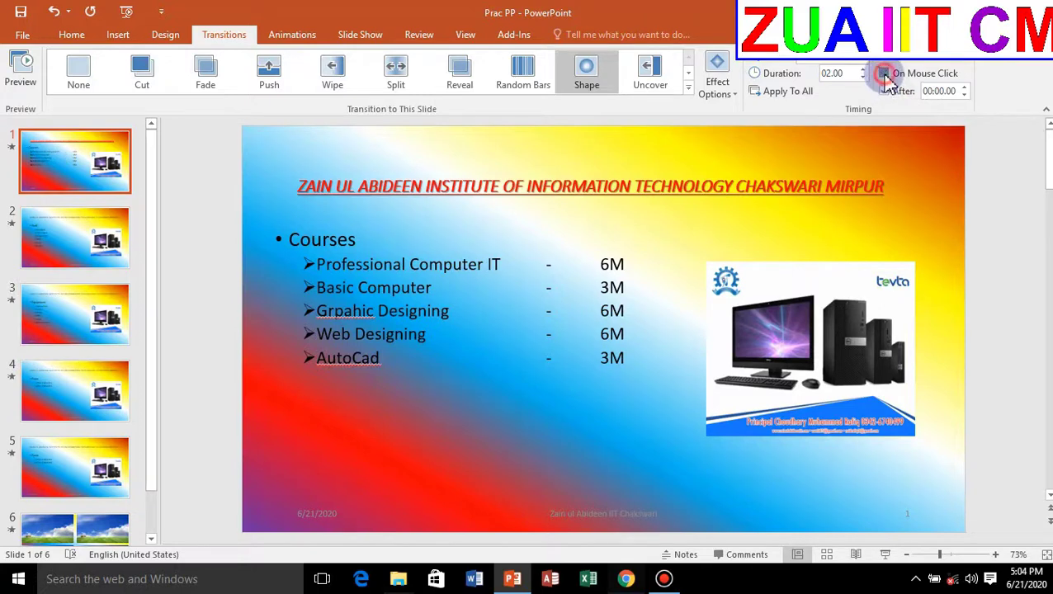
click(884, 74)
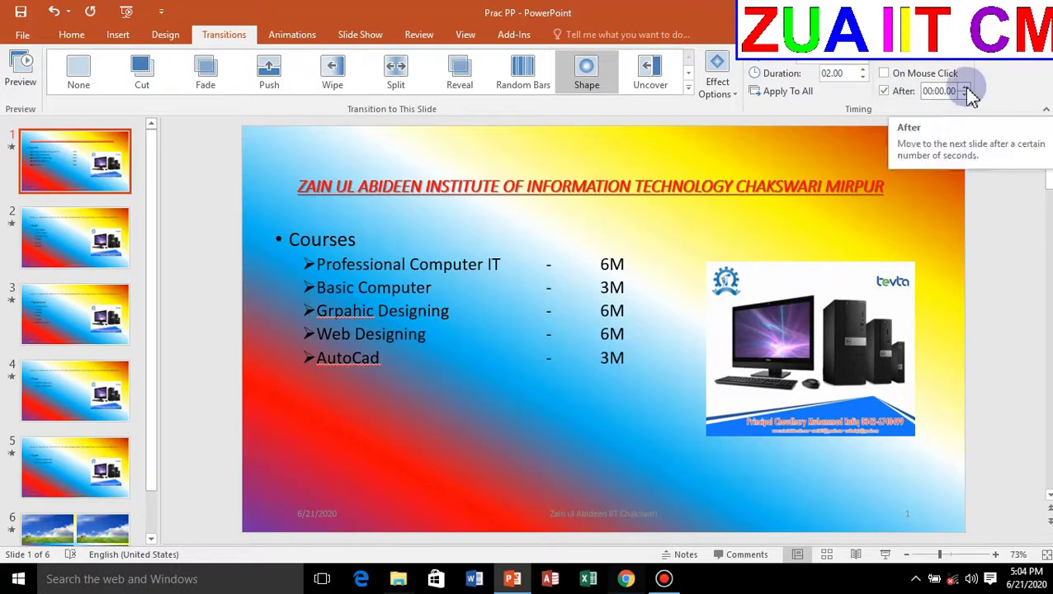
click(967, 88)
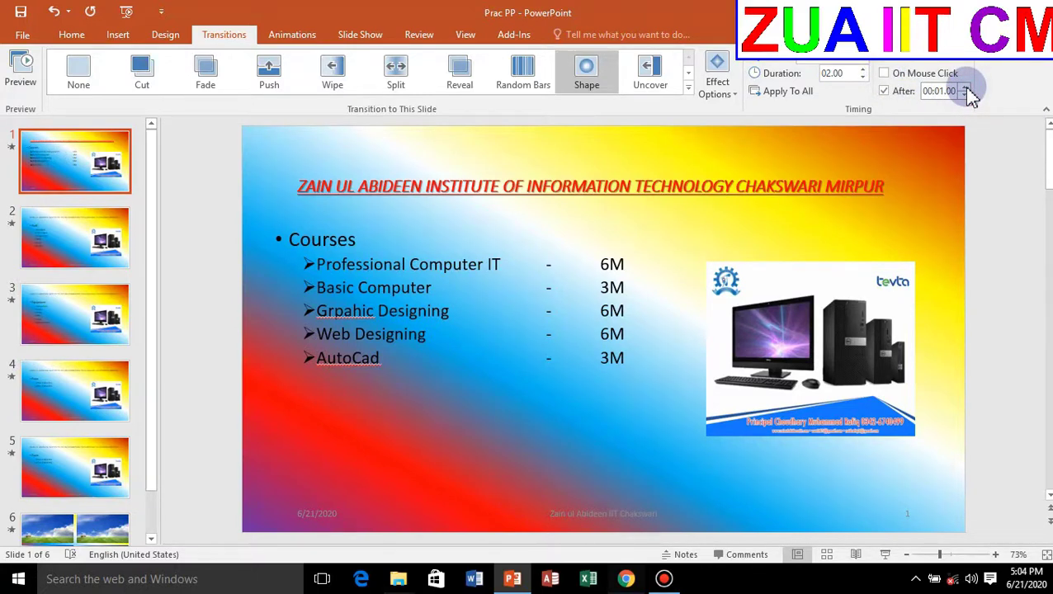
click(78, 238)
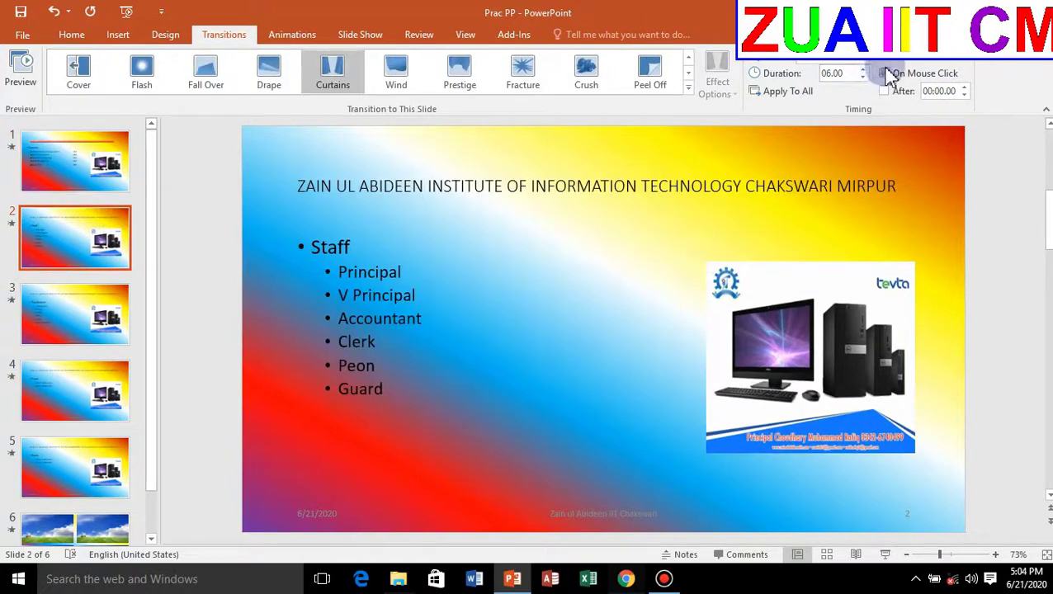
click(889, 75)
click(887, 90)
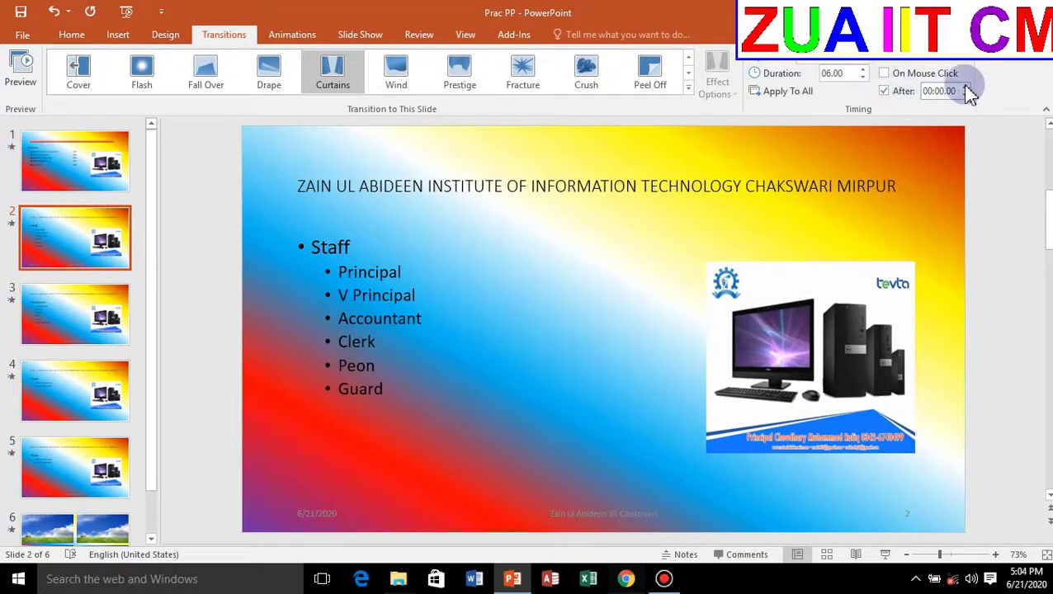
Make slides 3 and 4 auto-advance after 00:02.00, and stop slide 5 advancing on mouse click
click(75, 328)
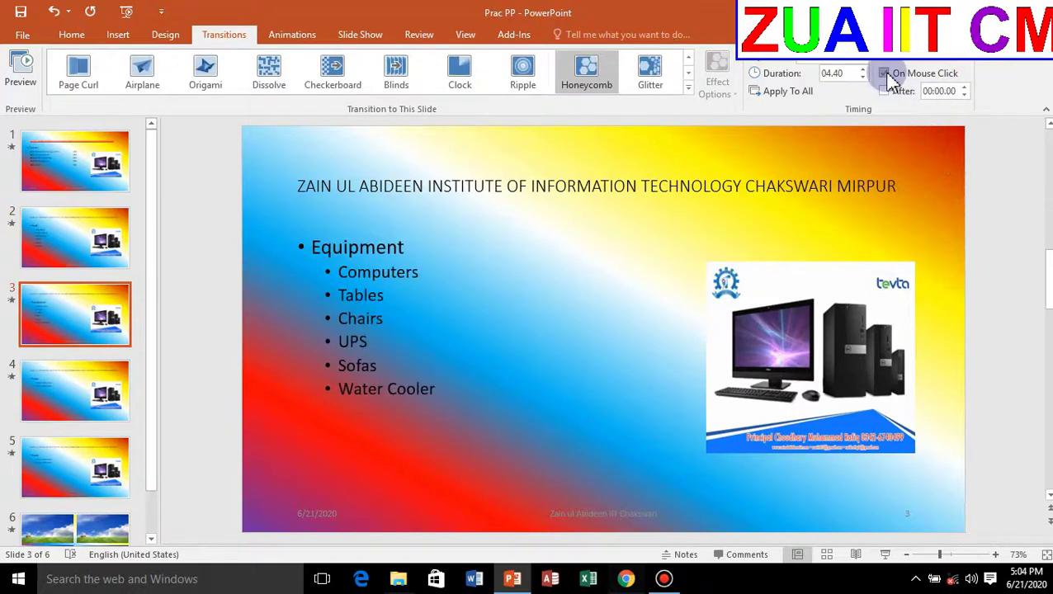
click(886, 74)
click(884, 92)
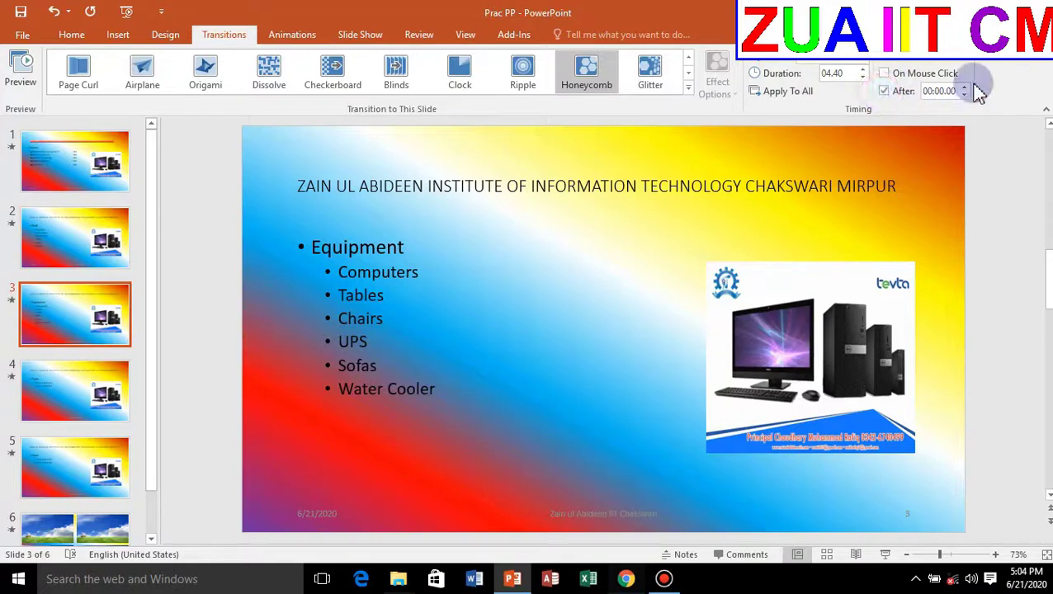
click(86, 394)
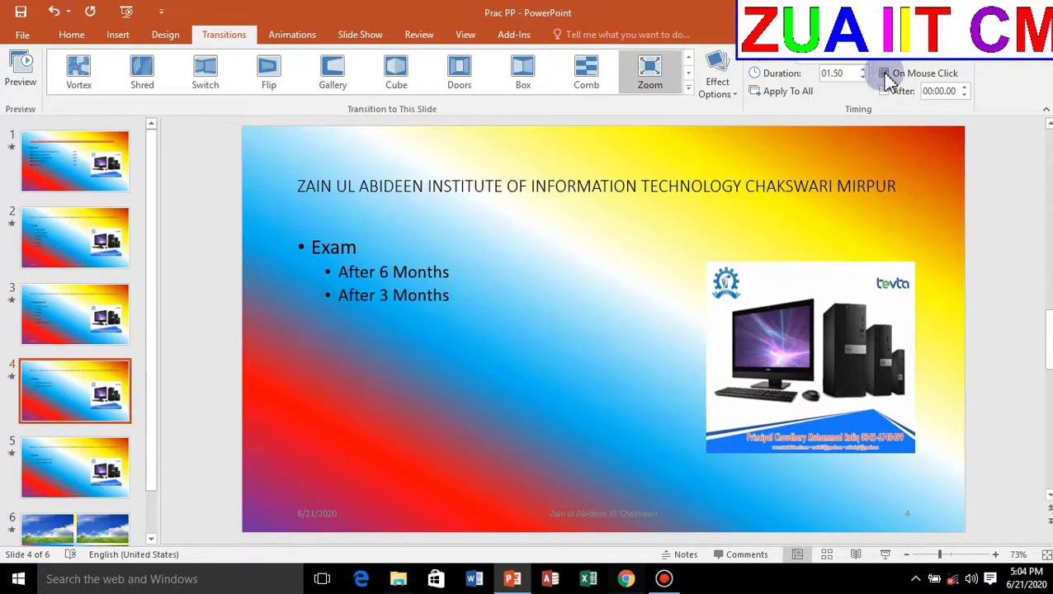
click(886, 75)
click(884, 91)
click(964, 91)
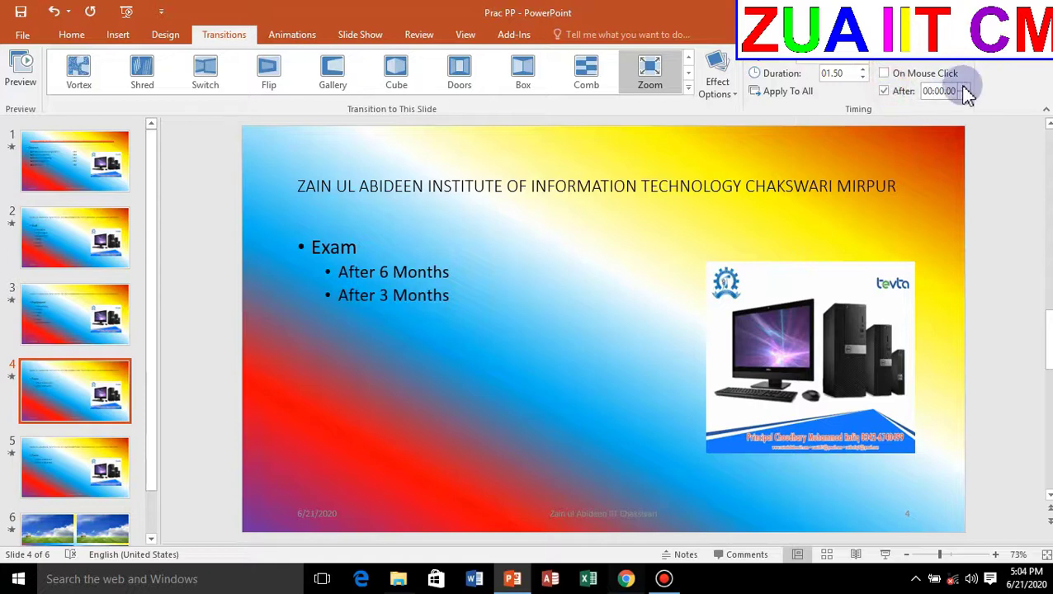
text(2)
click(95, 489)
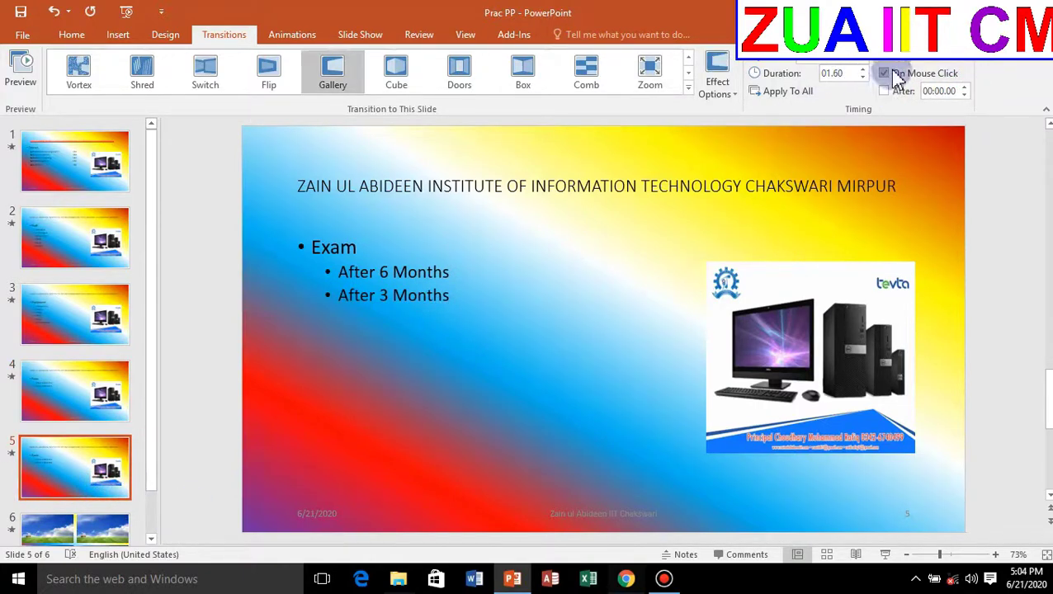
click(892, 73)
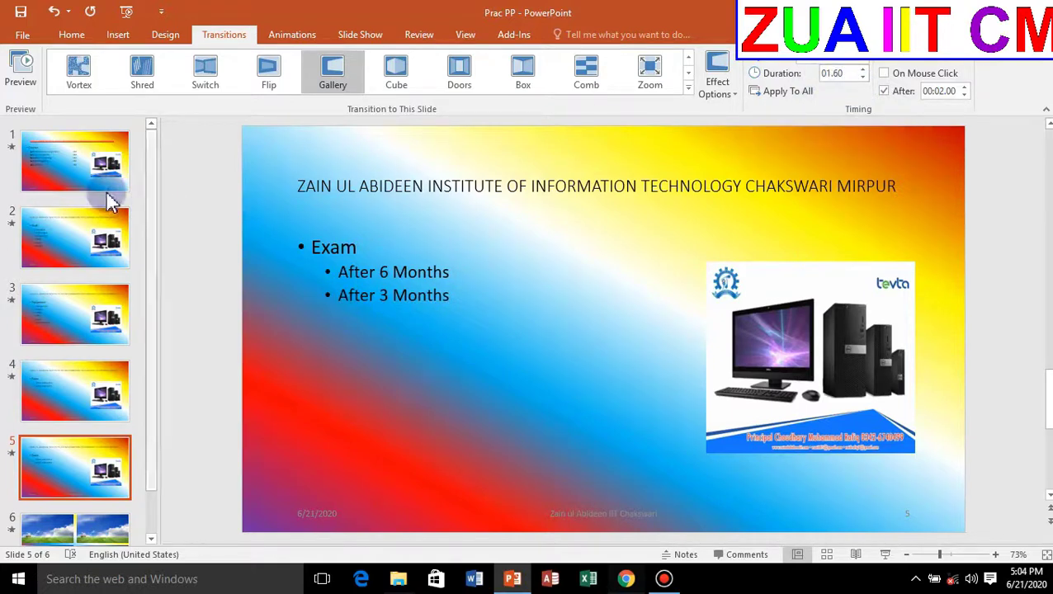
Pick a transition sound for the Staff slide (slide 2)
click(71, 248)
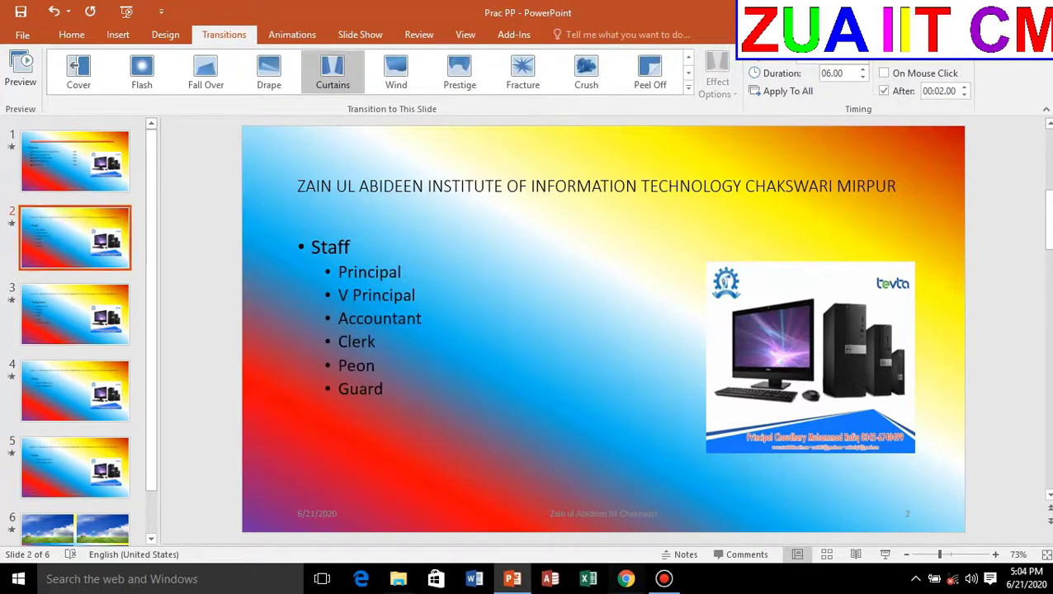
click(874, 64)
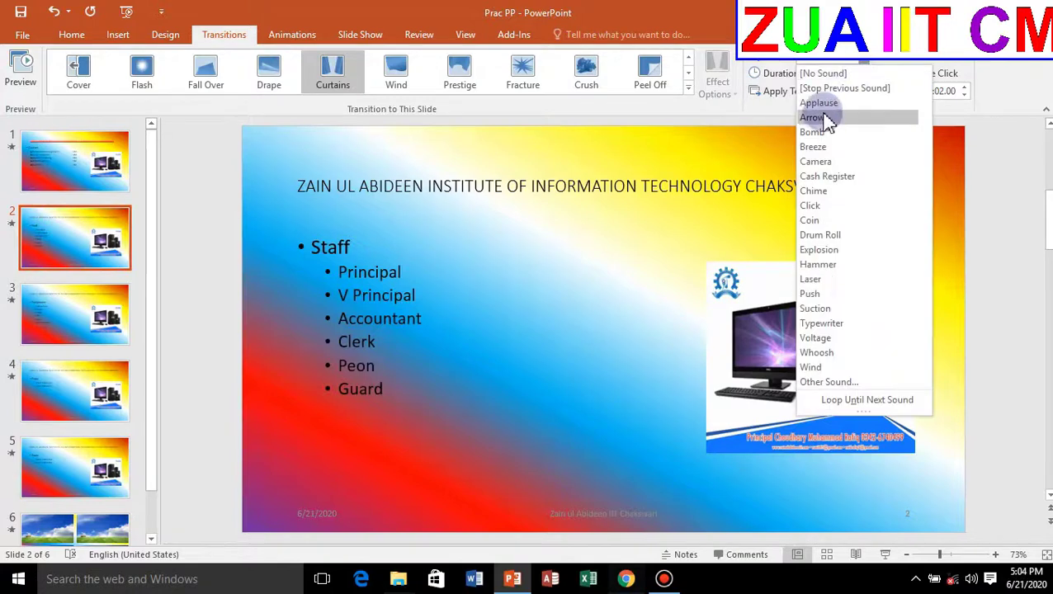
click(817, 140)
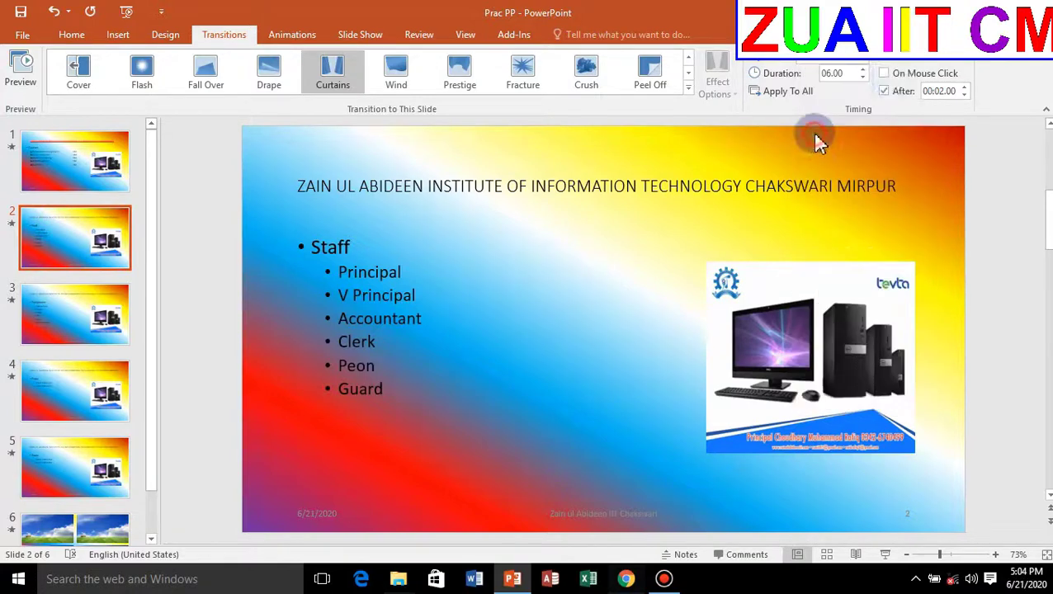
click(843, 74)
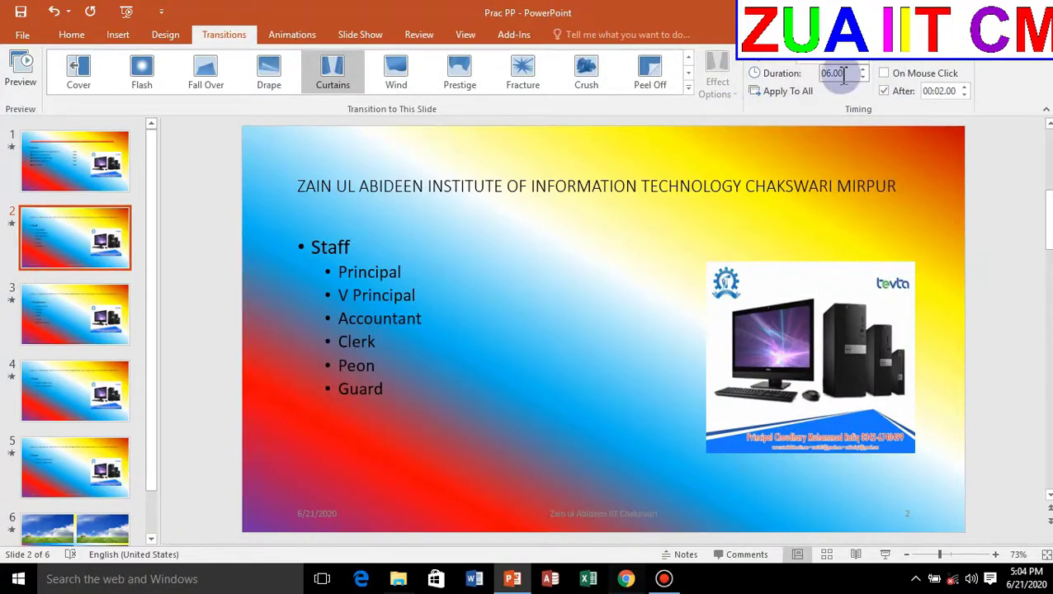
click(99, 322)
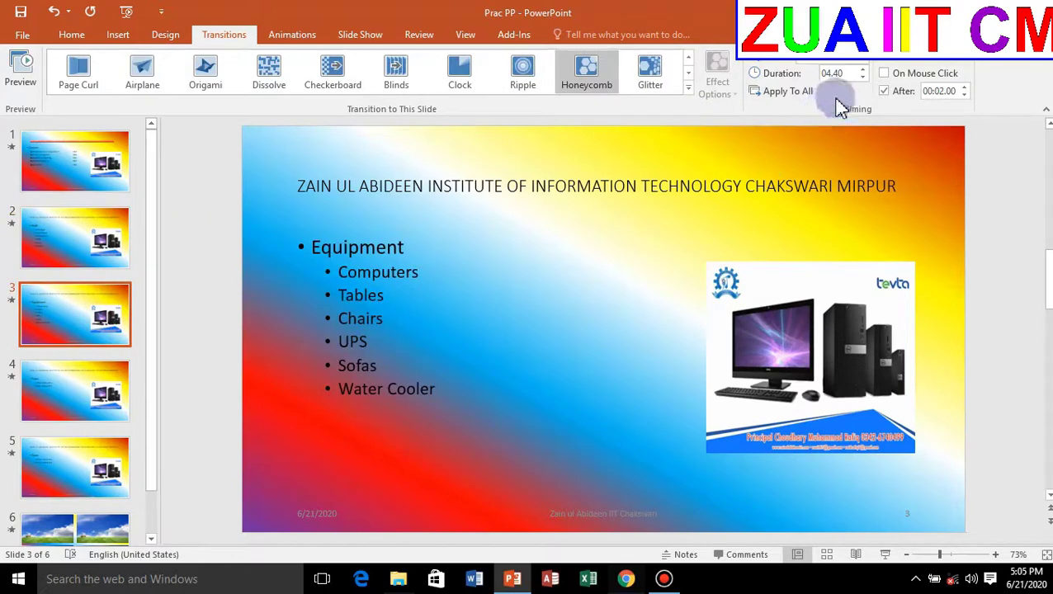
click(73, 257)
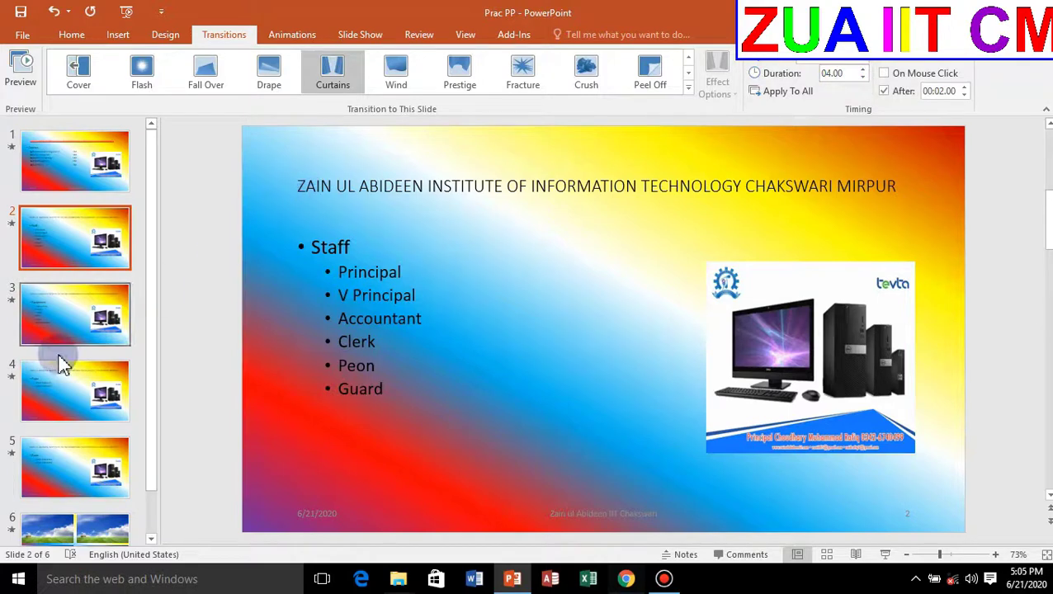
Give slide 3's transition the Click sound and slide 4's the Coin sound
click(82, 316)
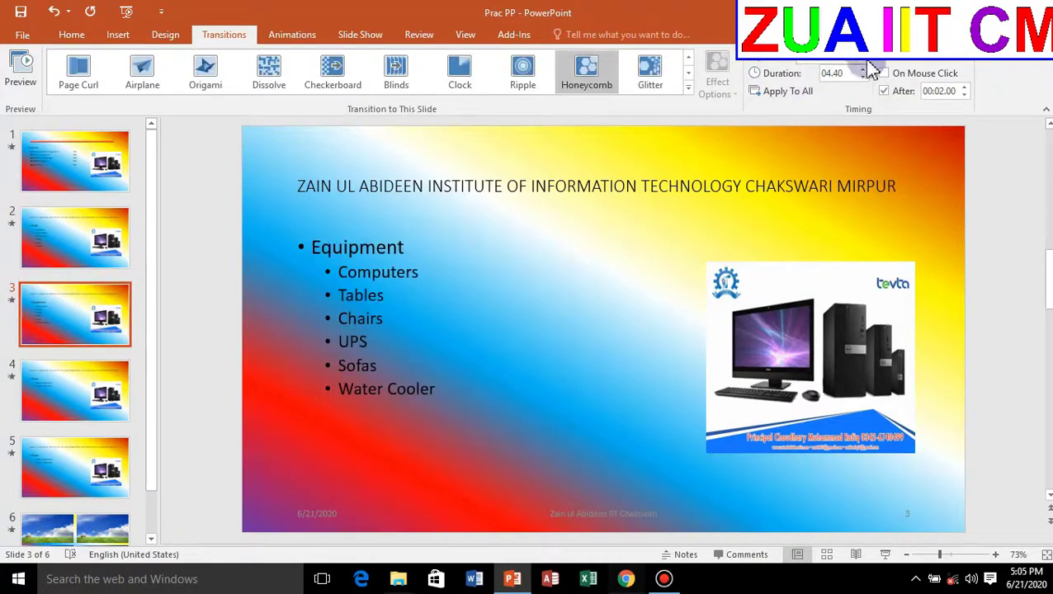
click(872, 66)
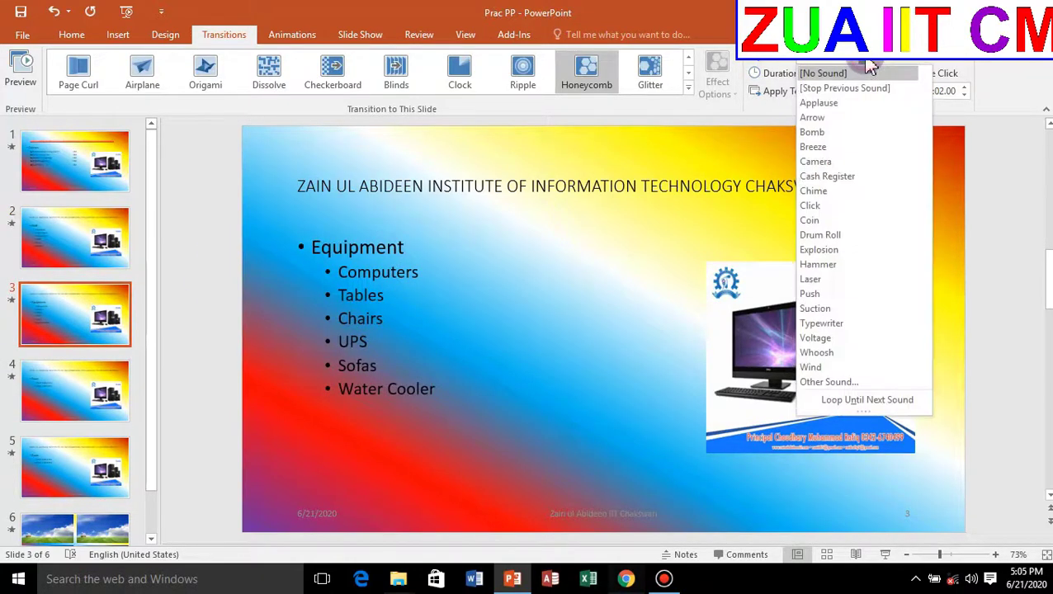
click(811, 206)
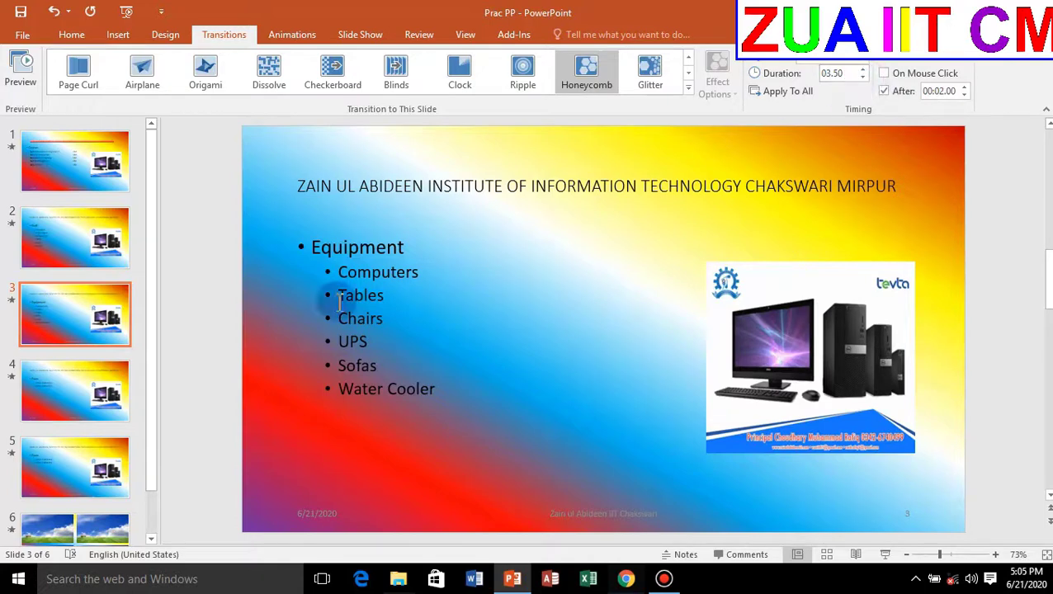
click(94, 388)
click(863, 71)
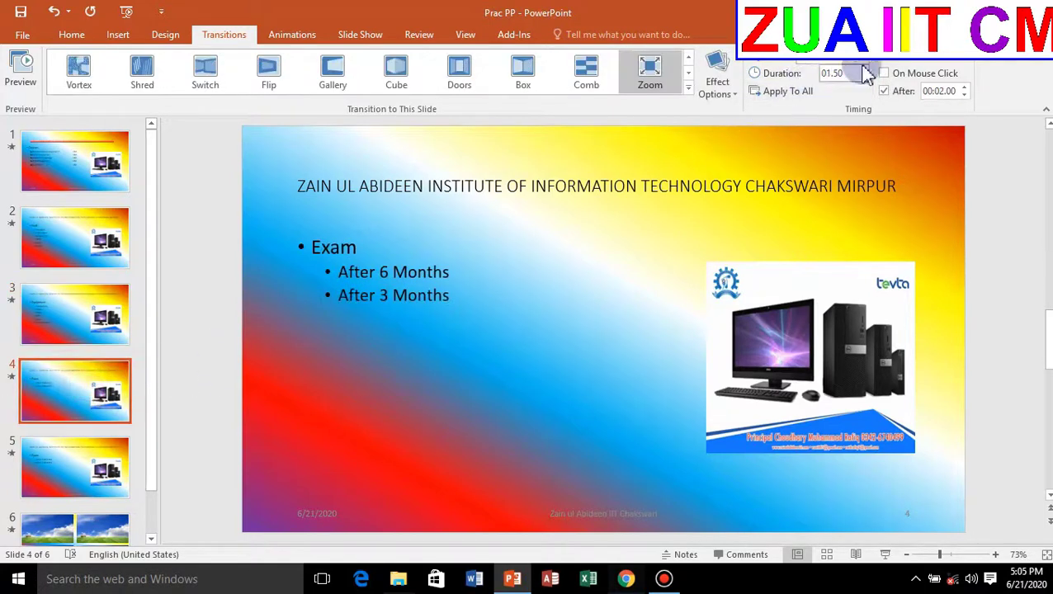
click(869, 58)
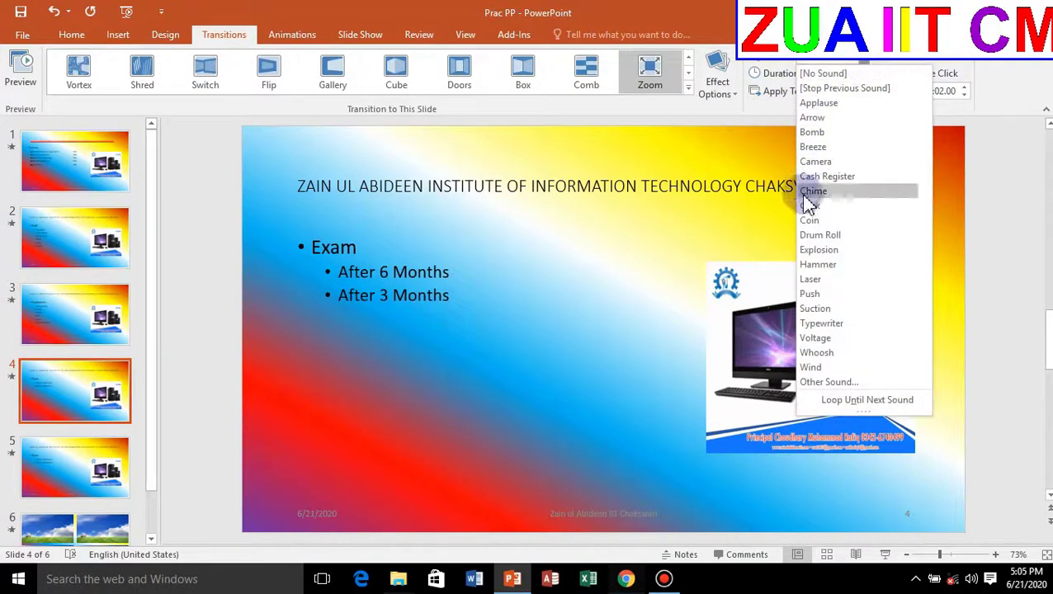
click(816, 221)
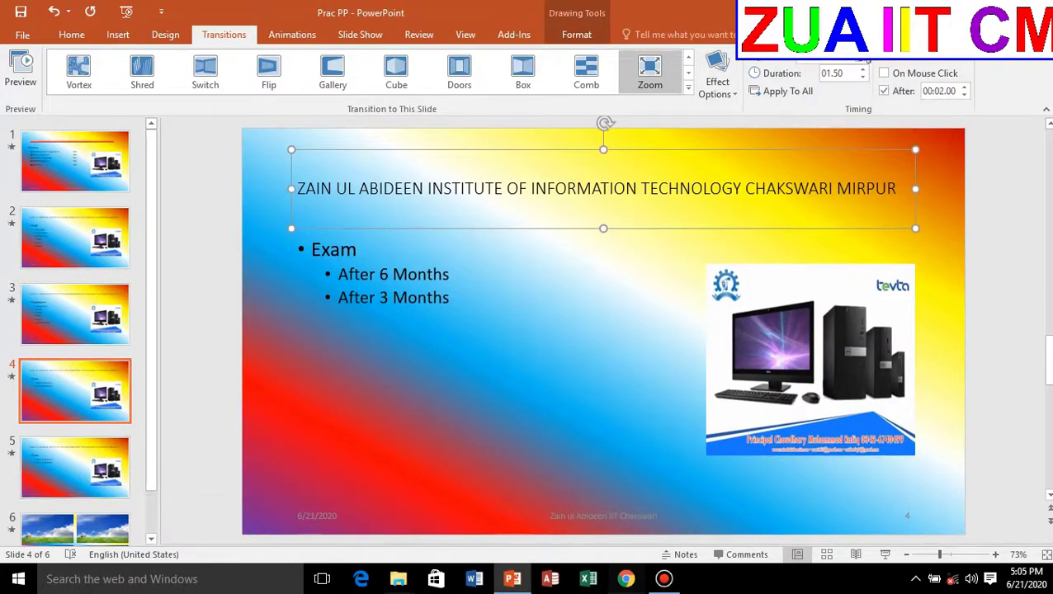
Give slide 5's transition the Laser sound and make it auto-advance after 00:02.00
click(83, 472)
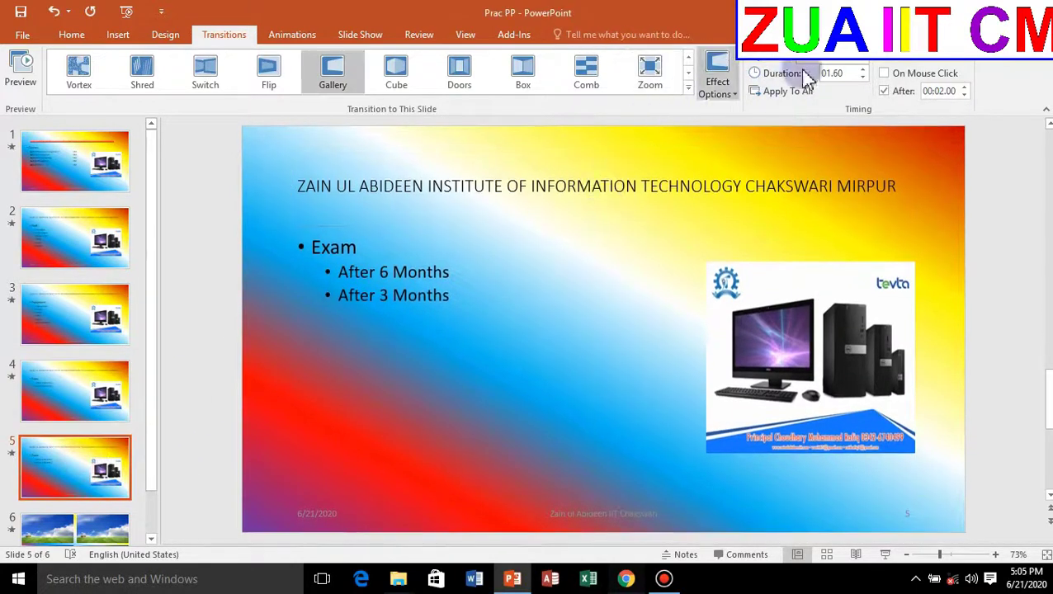
click(872, 62)
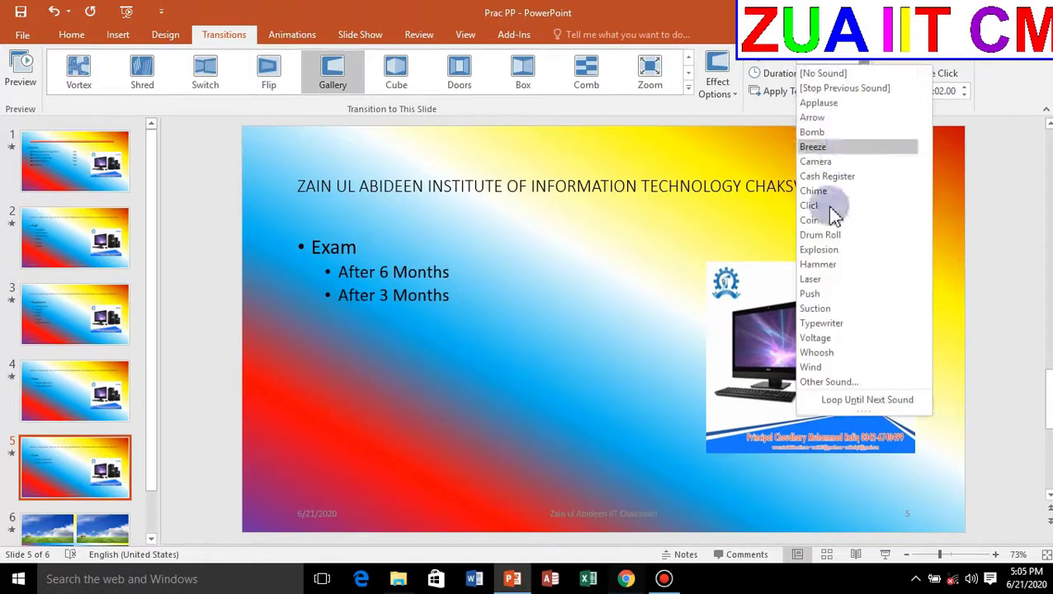
click(813, 279)
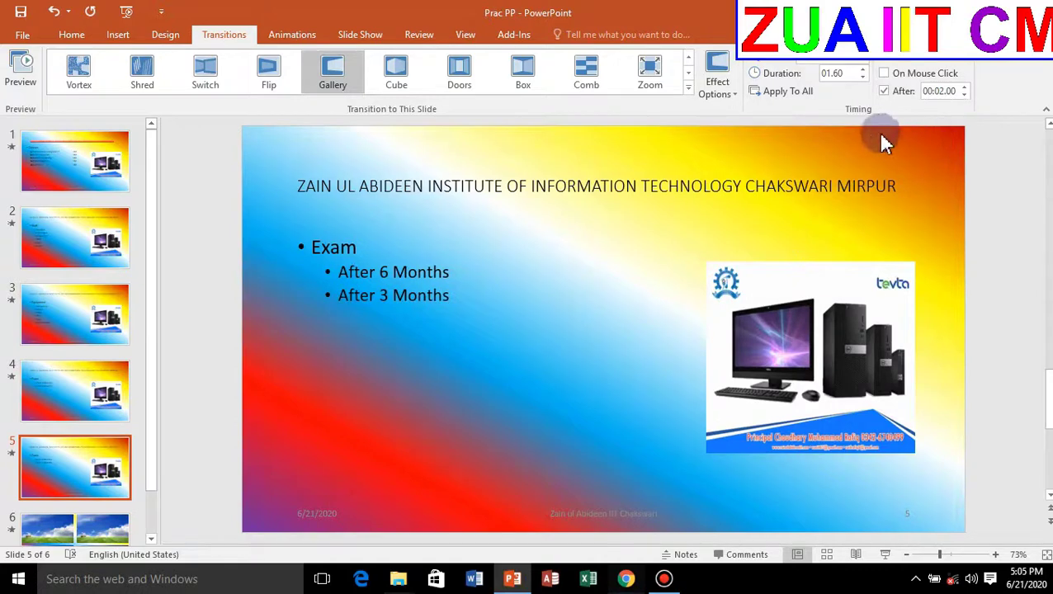
click(884, 91)
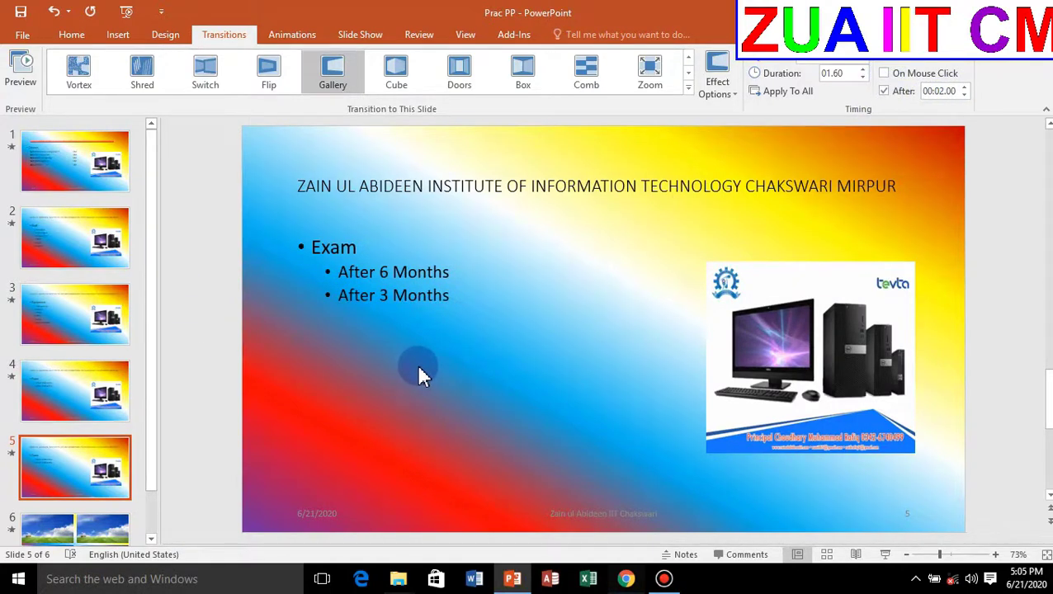
key(F5)
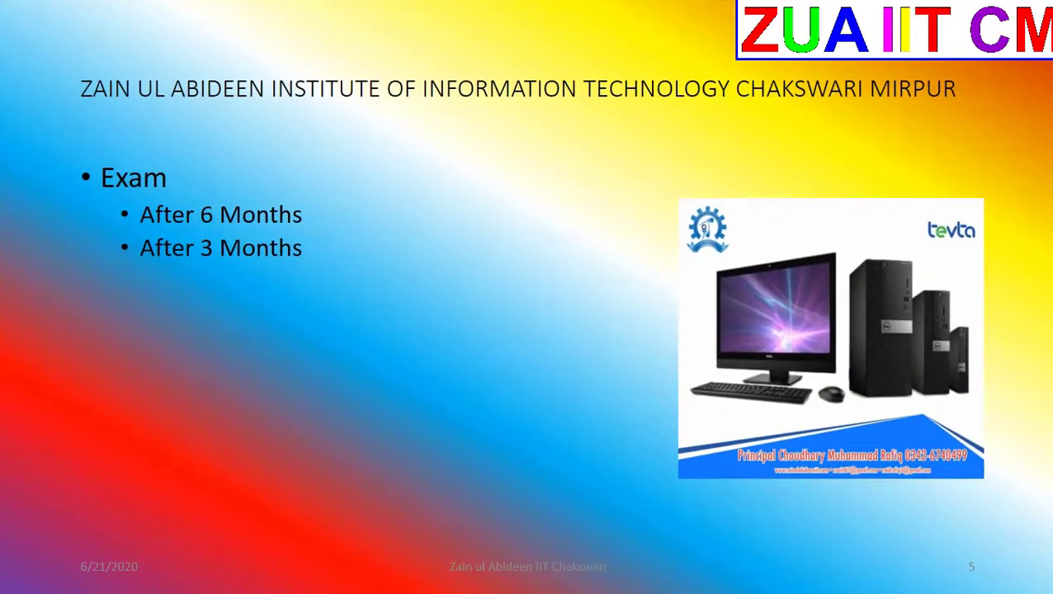
key(Escape)
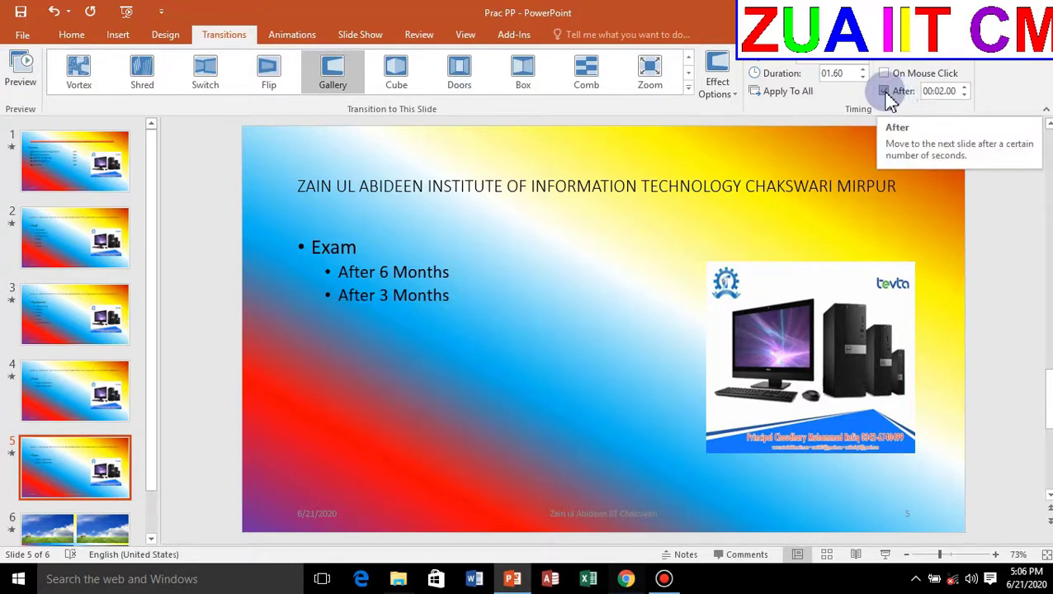
Switch slides 5, 4 and 3 from automatic advance back to On Mouse Click
click(885, 91)
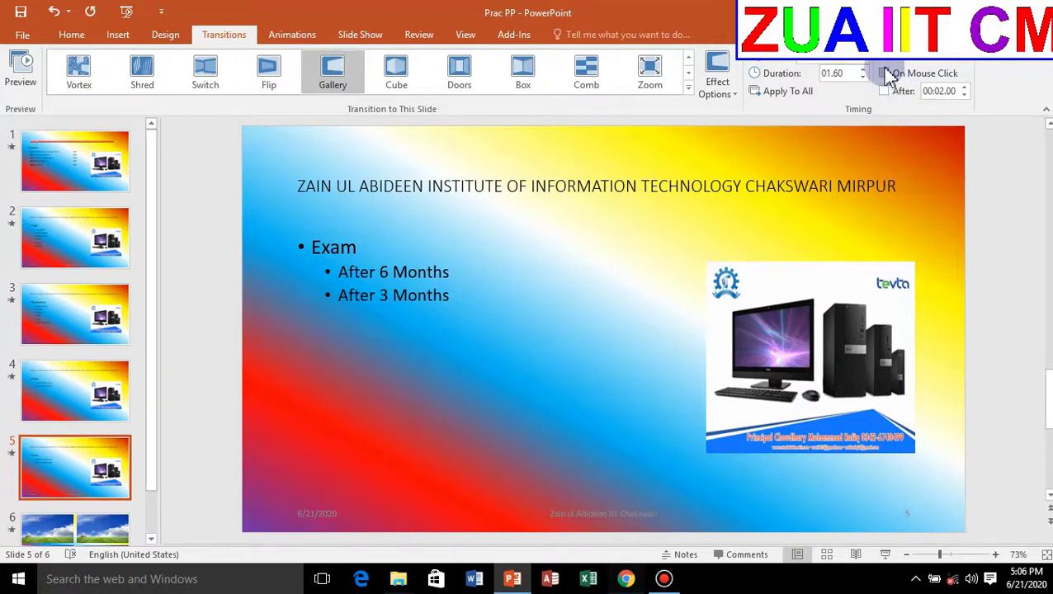
click(854, 73)
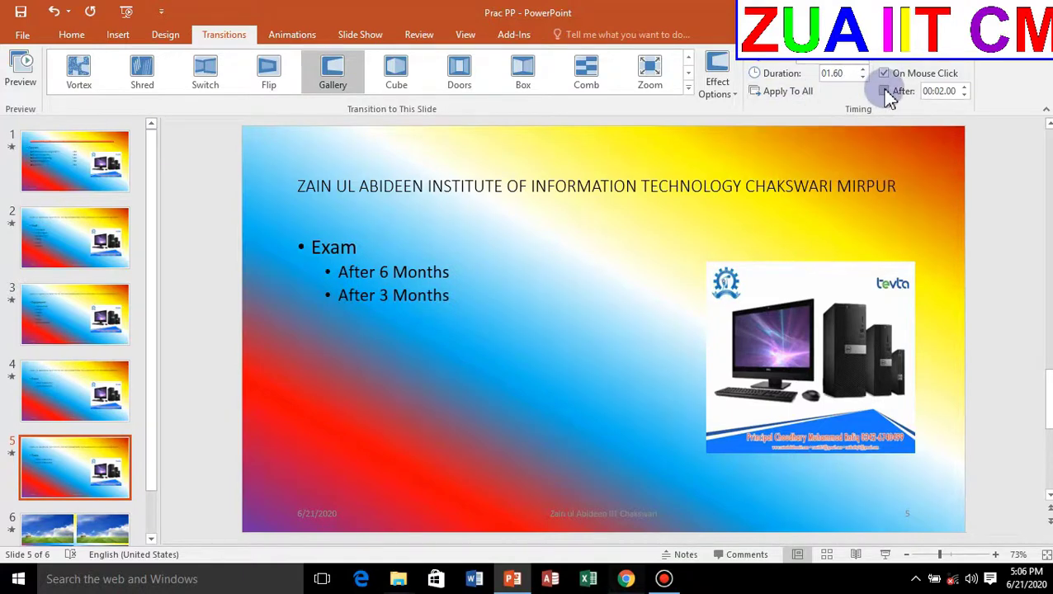
click(689, 135)
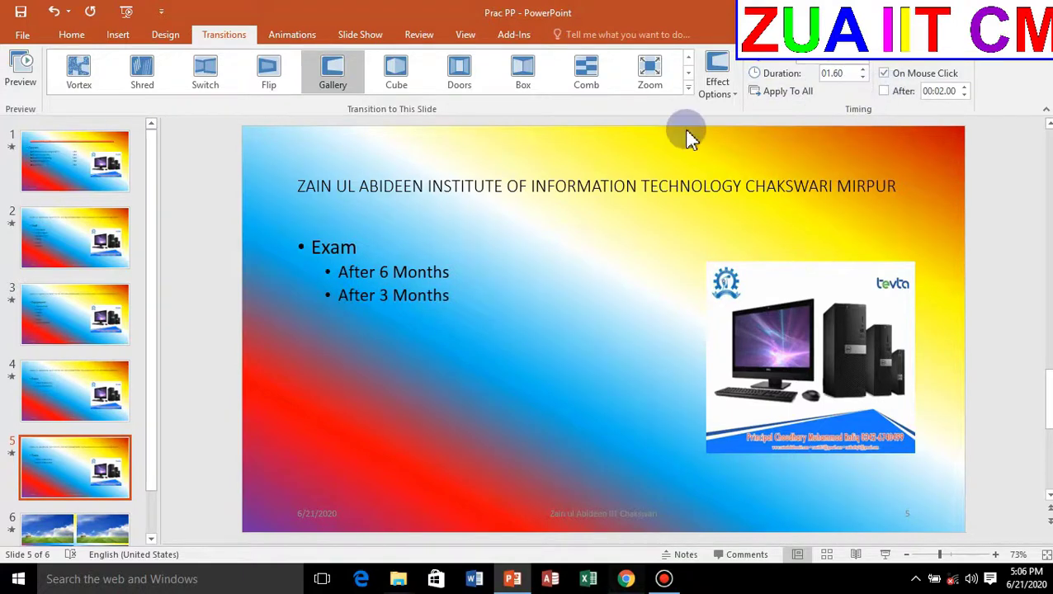
click(87, 392)
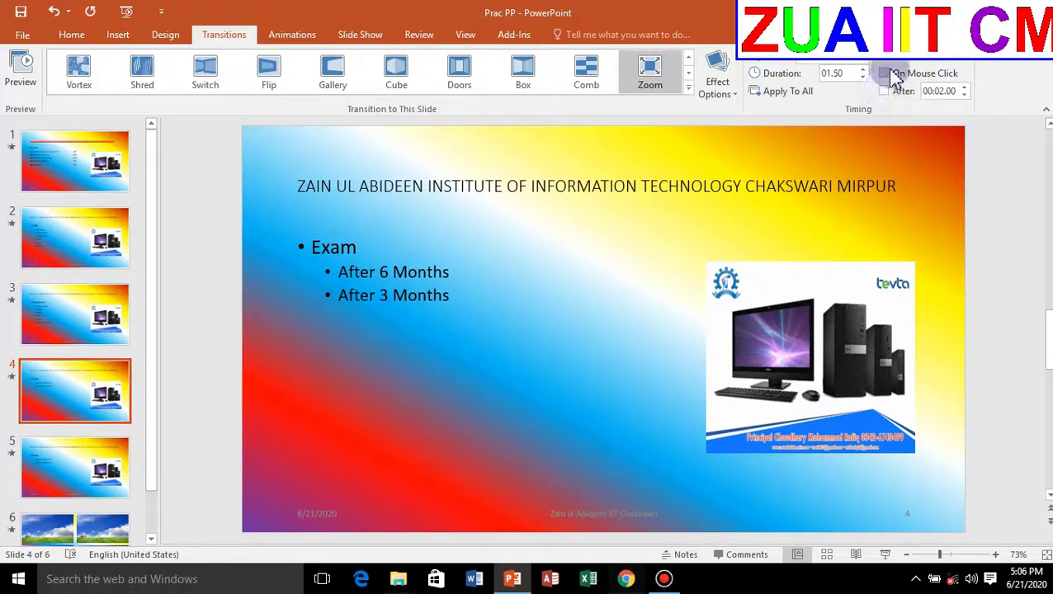
click(887, 73)
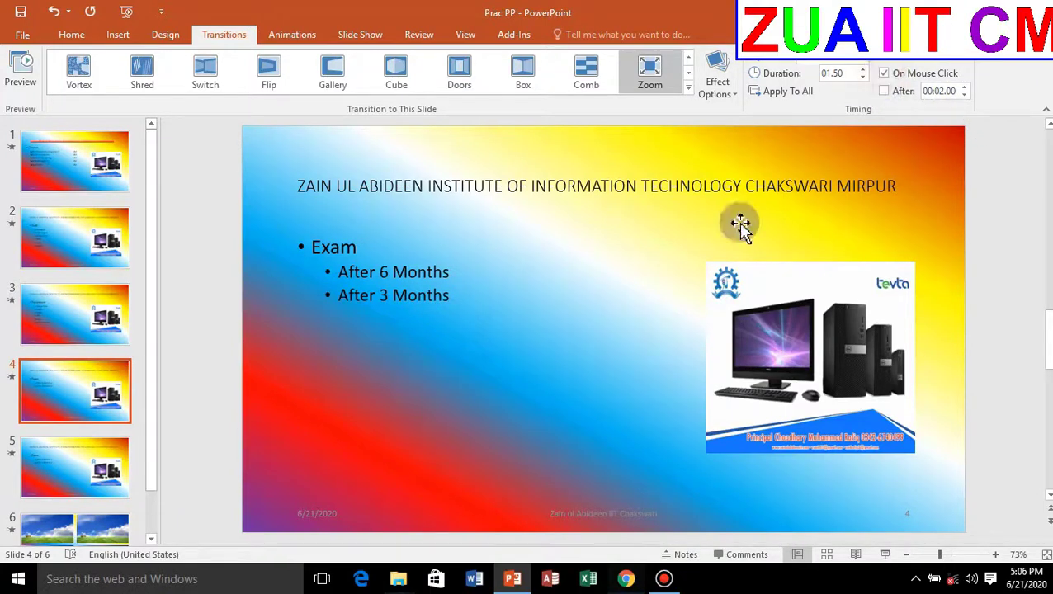
click(85, 312)
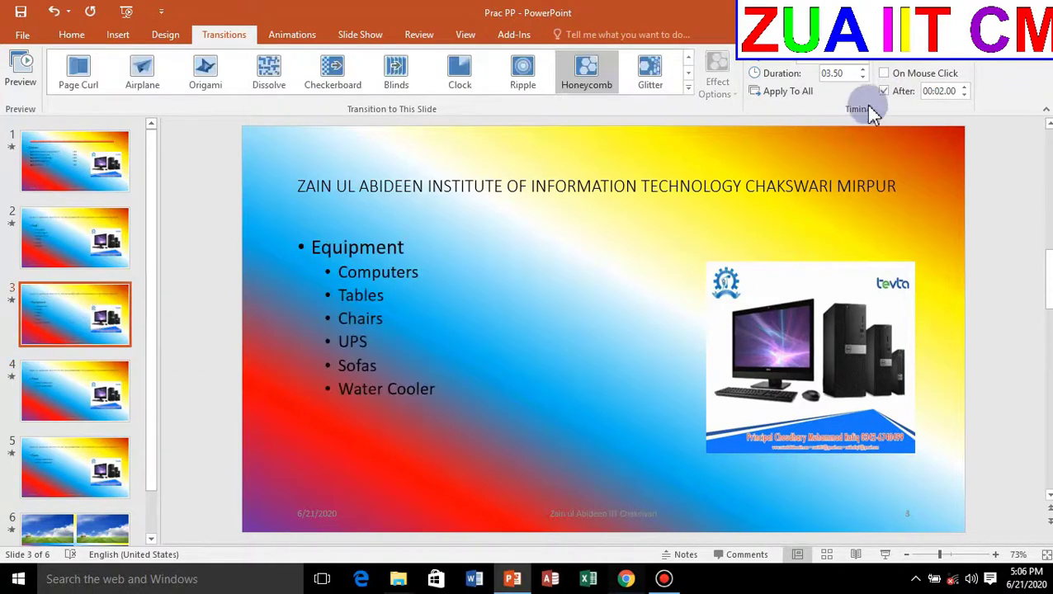
click(884, 74)
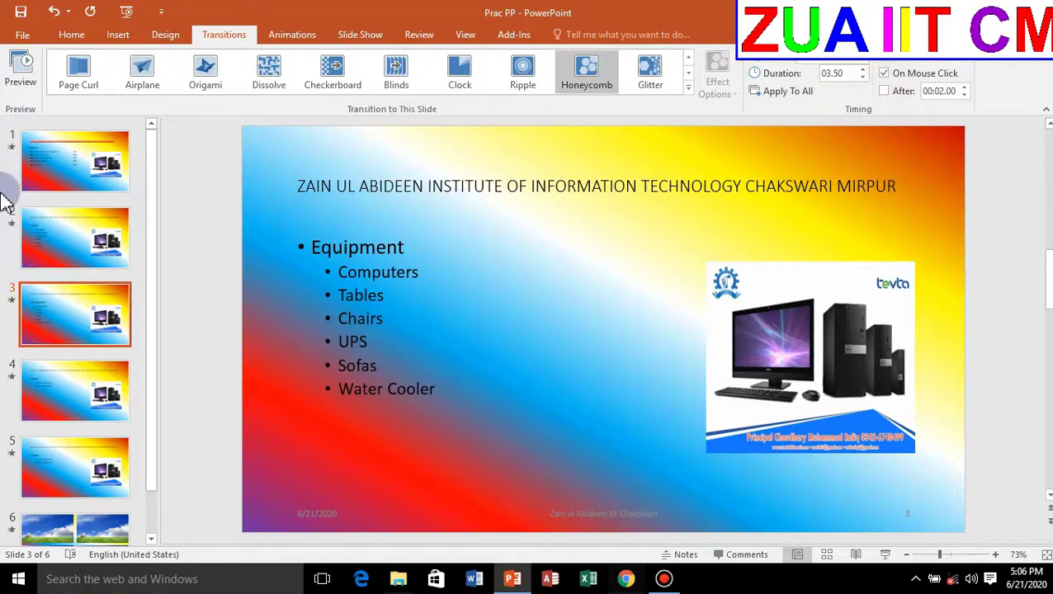
Switch slides 2 and 1 from the 2-second automatic advance back to On Mouse Click
click(92, 239)
click(884, 73)
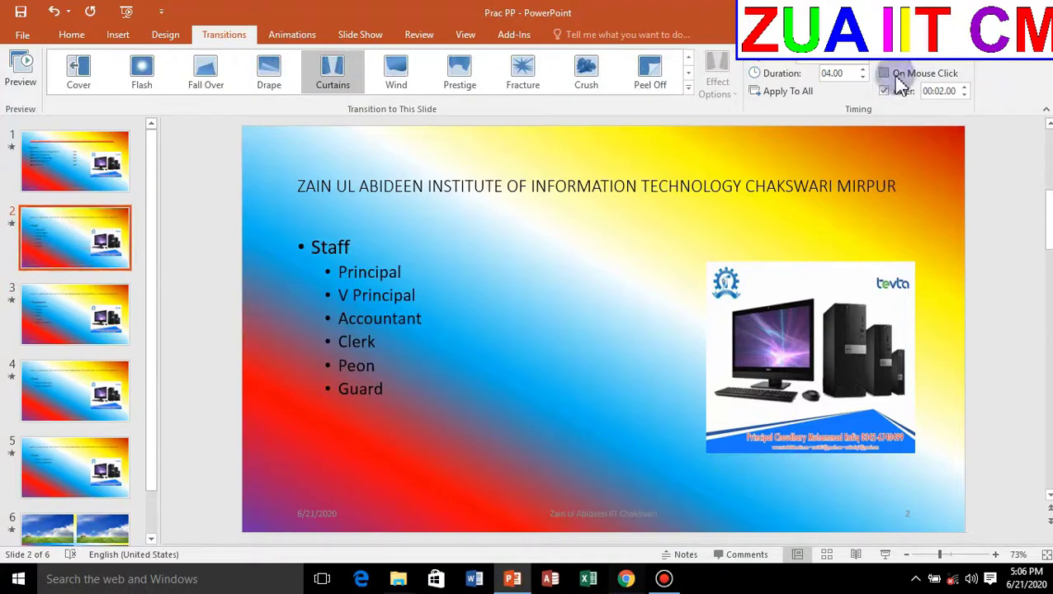
click(883, 74)
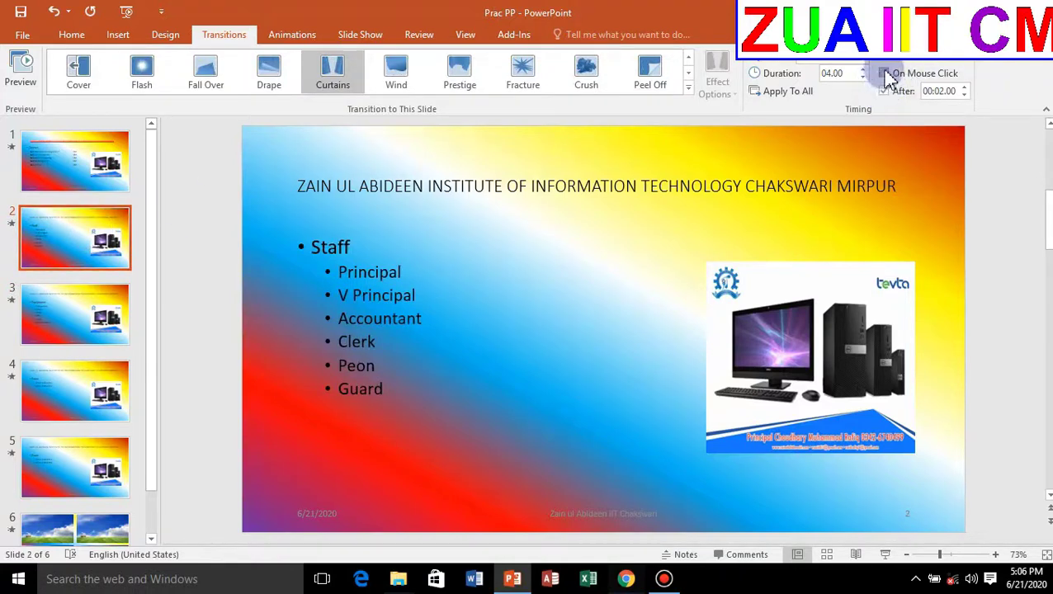
click(884, 91)
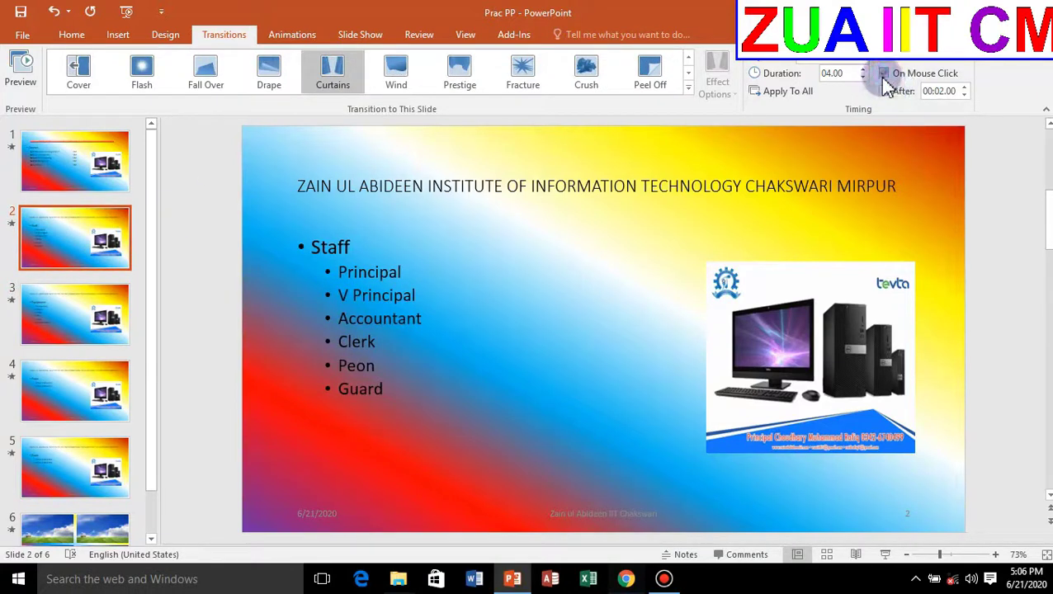
click(68, 179)
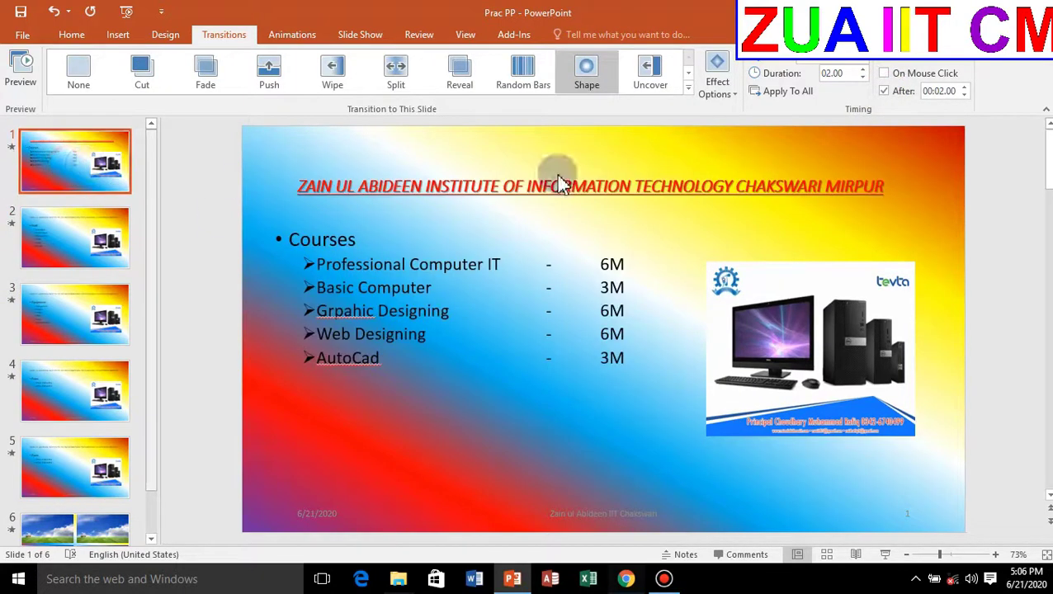
click(885, 74)
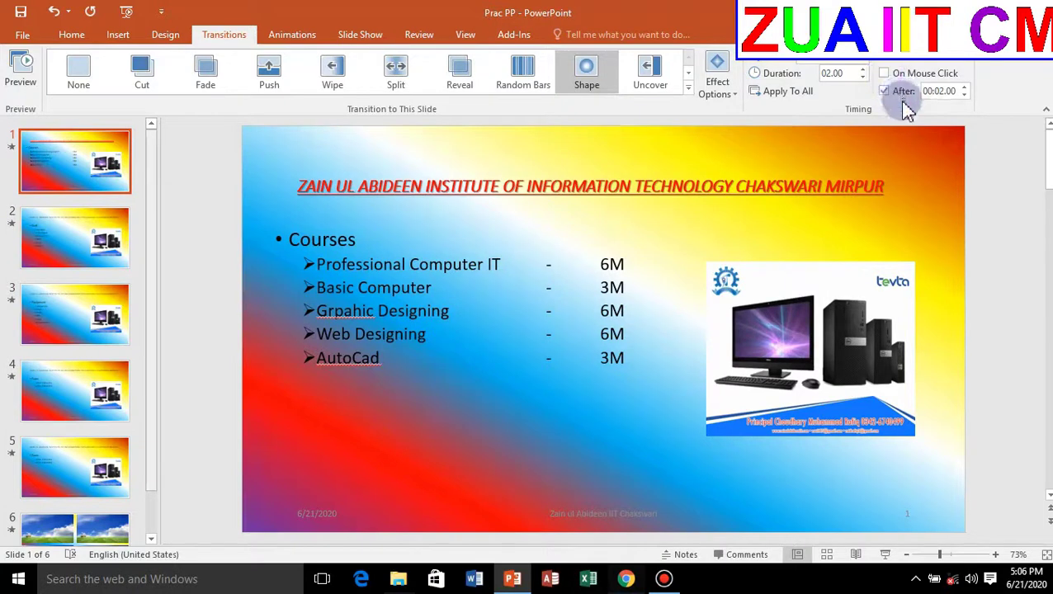
click(884, 91)
click(885, 74)
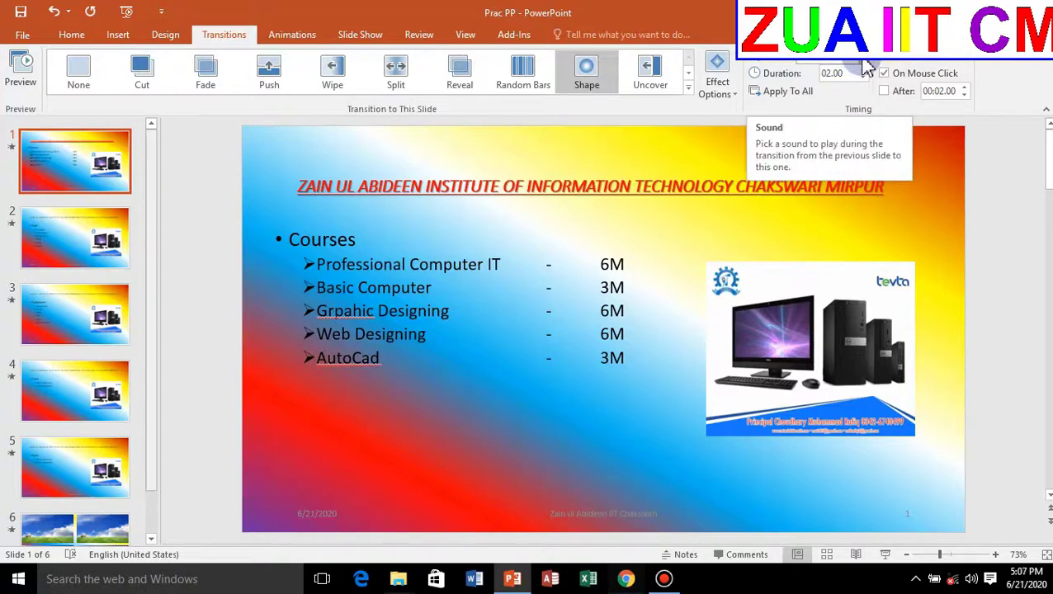
Set the transition sound of slides 1 and 2 to [No Sound]
click(868, 68)
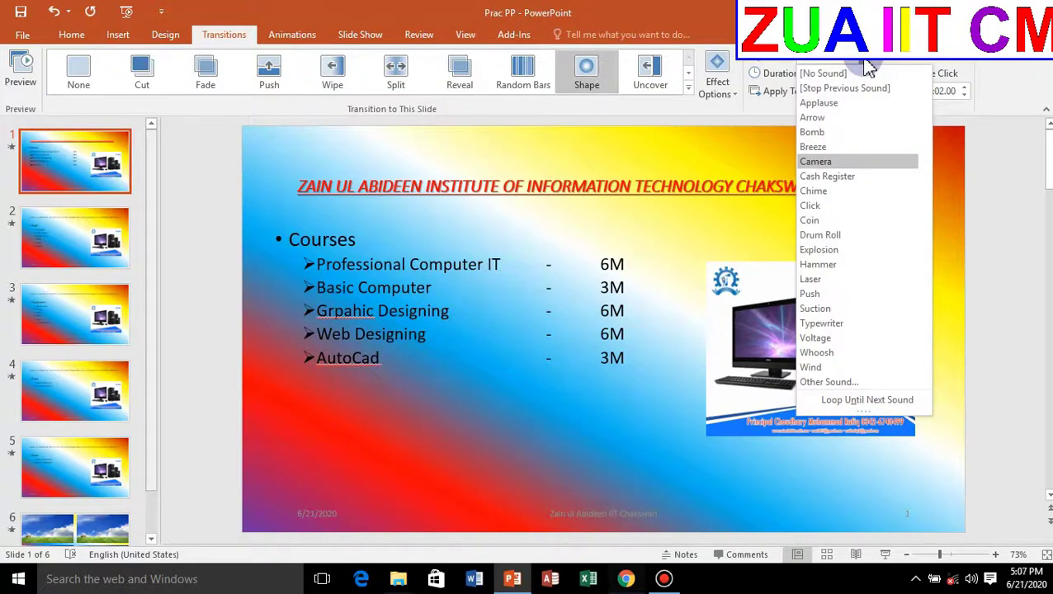
click(833, 72)
click(39, 235)
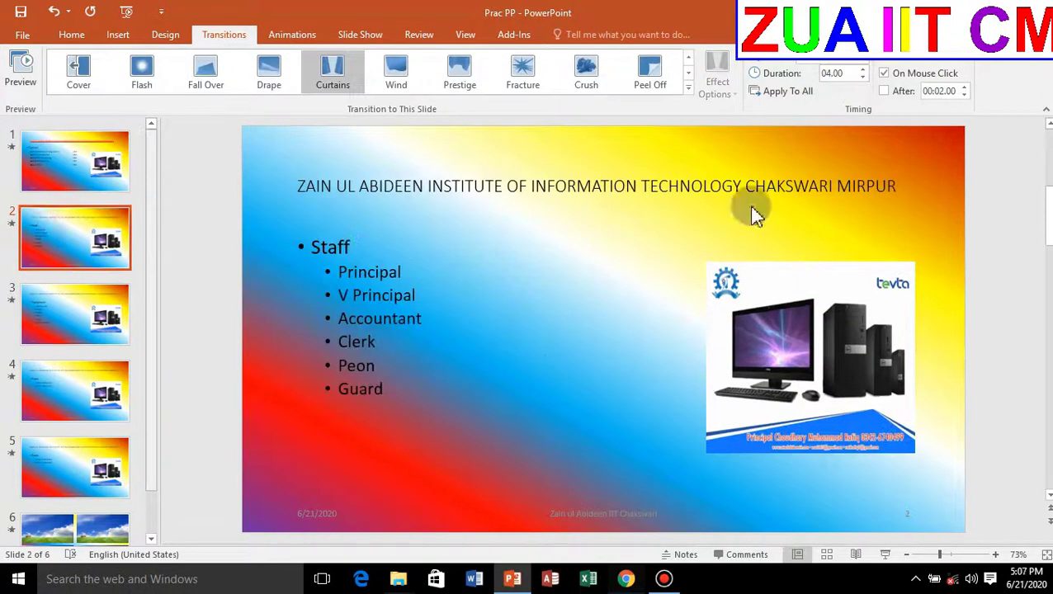
click(869, 69)
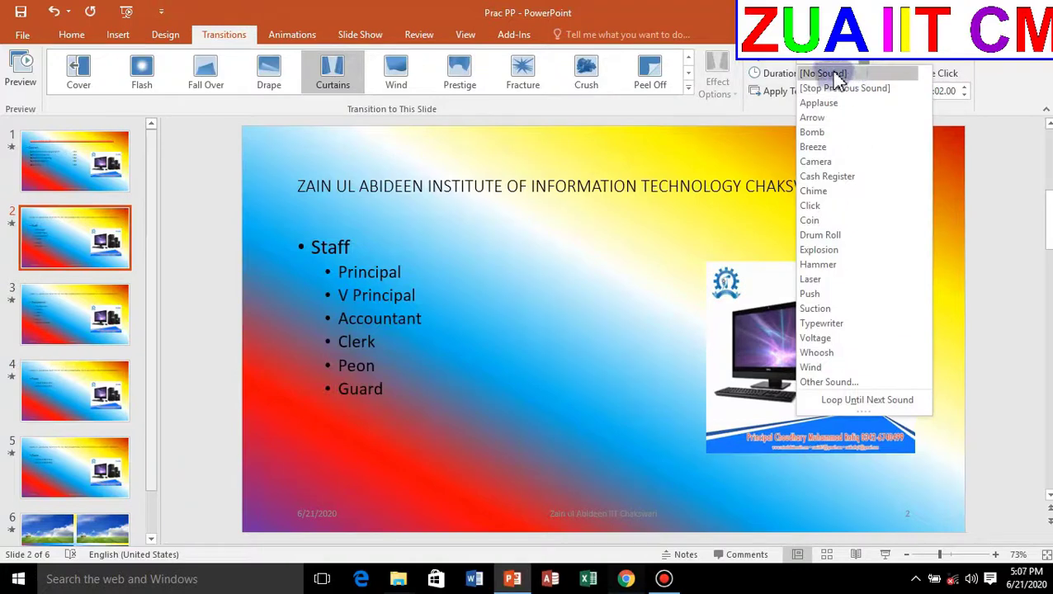
click(830, 72)
Set slides 3 and 4 to [No Sound] and bring up slide 5's Sound list
click(65, 328)
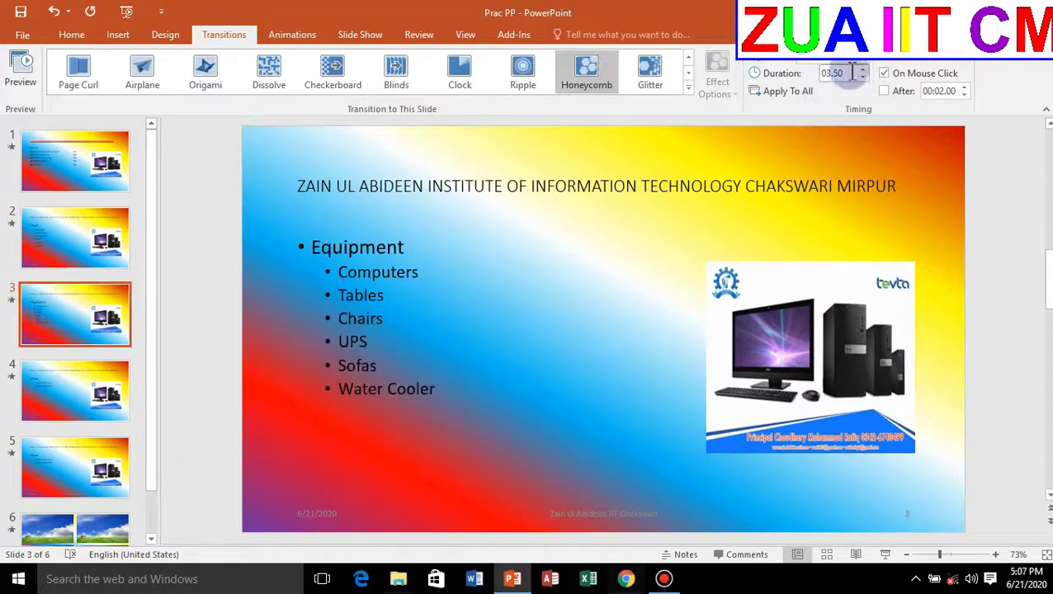
click(864, 68)
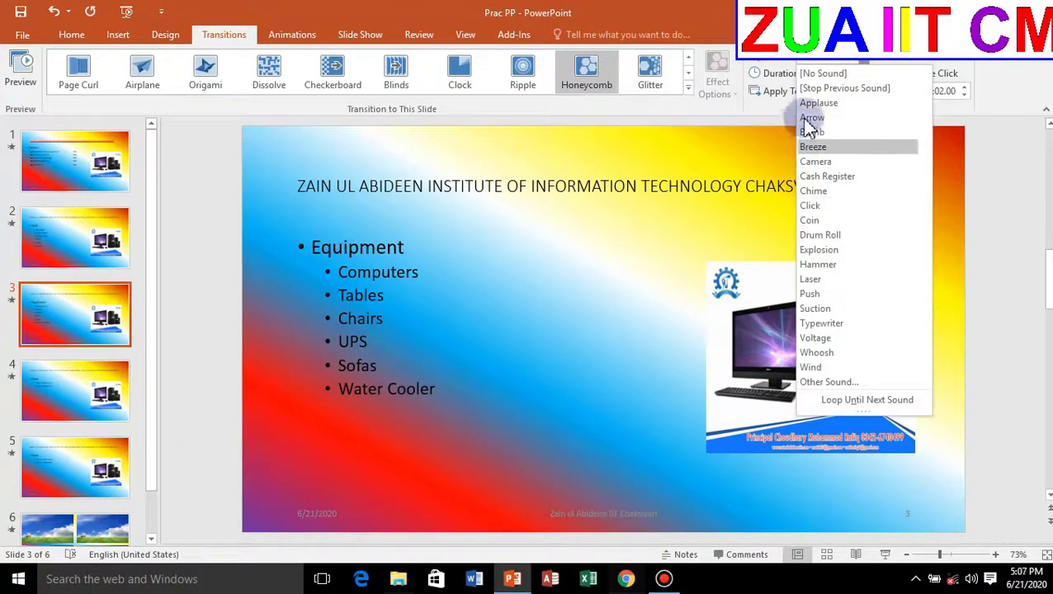
click(826, 78)
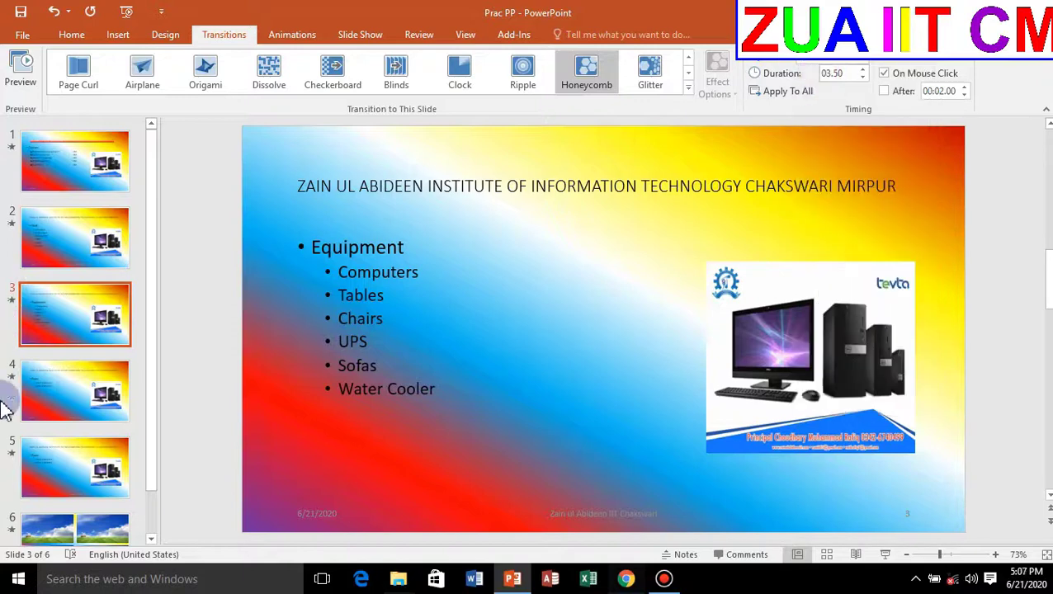
click(90, 404)
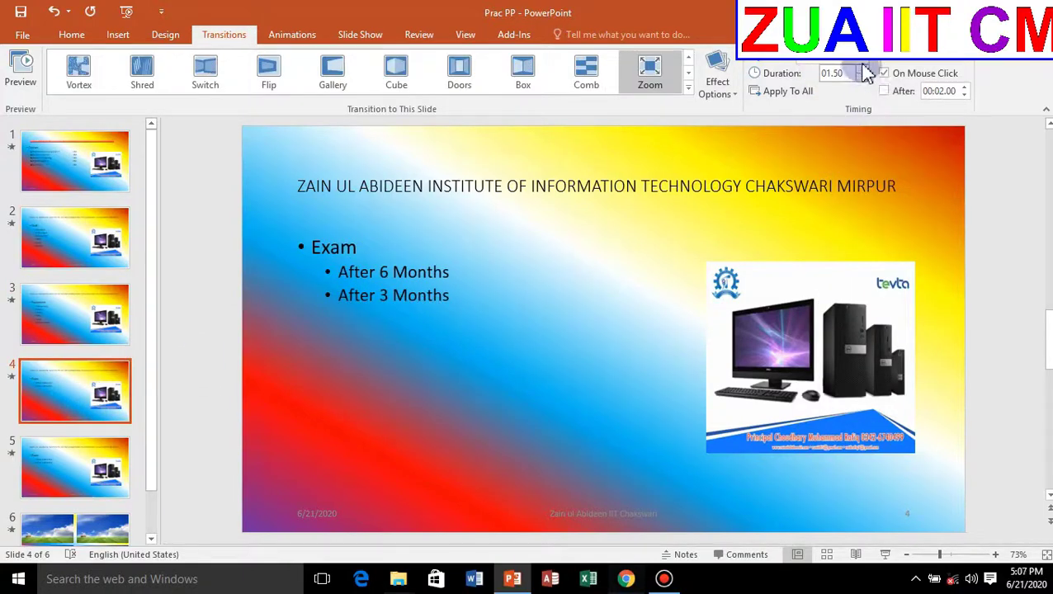
click(863, 63)
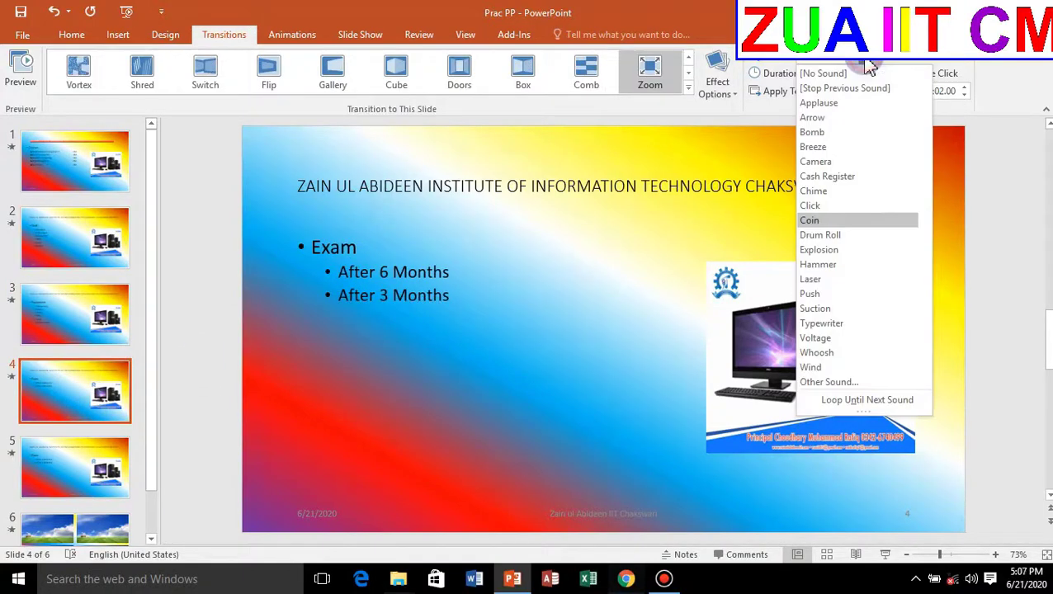
click(823, 73)
click(86, 452)
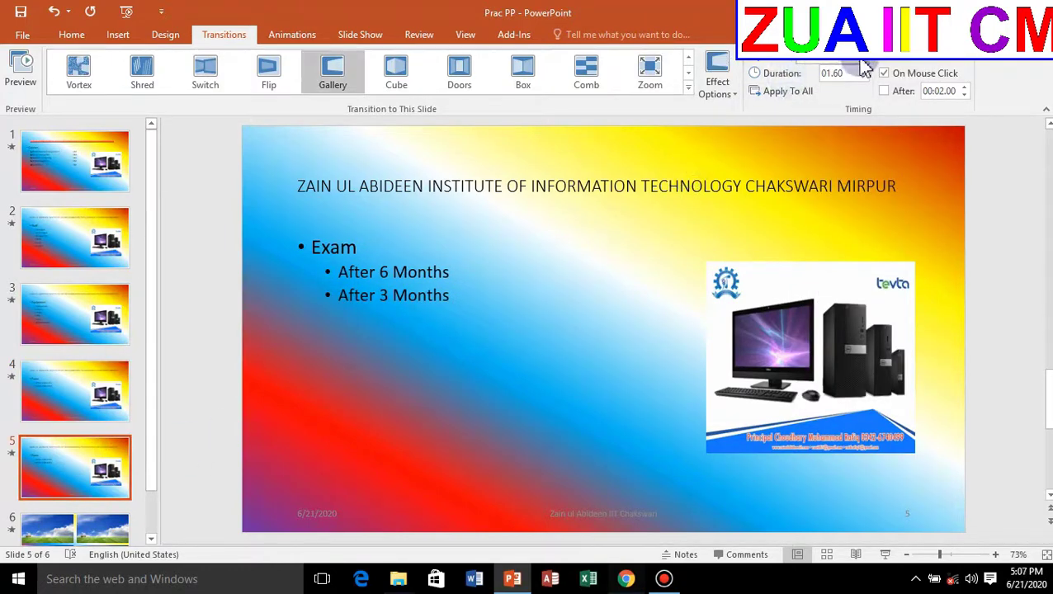
click(862, 63)
click(836, 78)
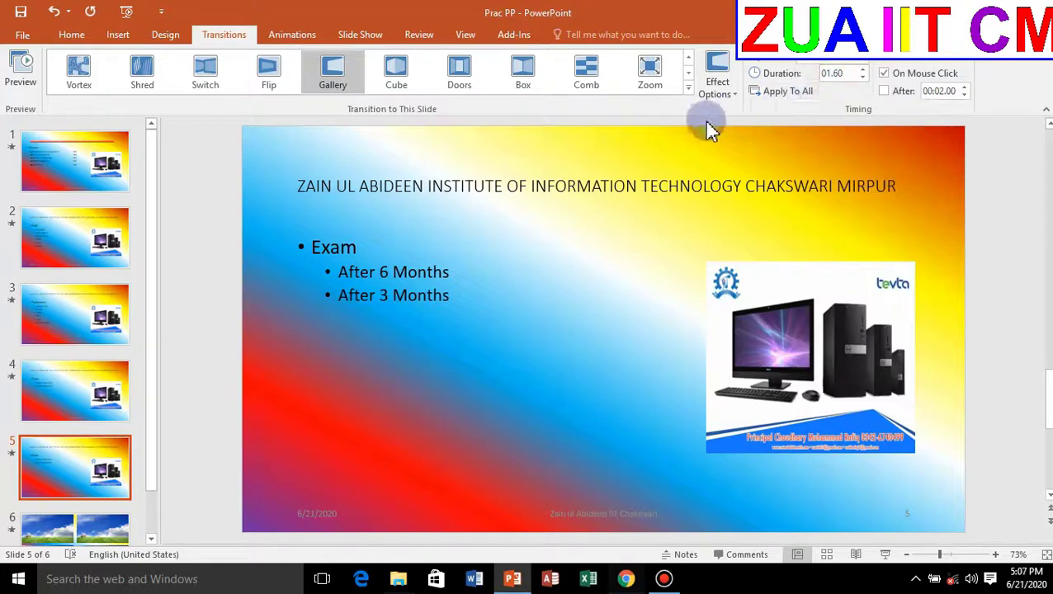